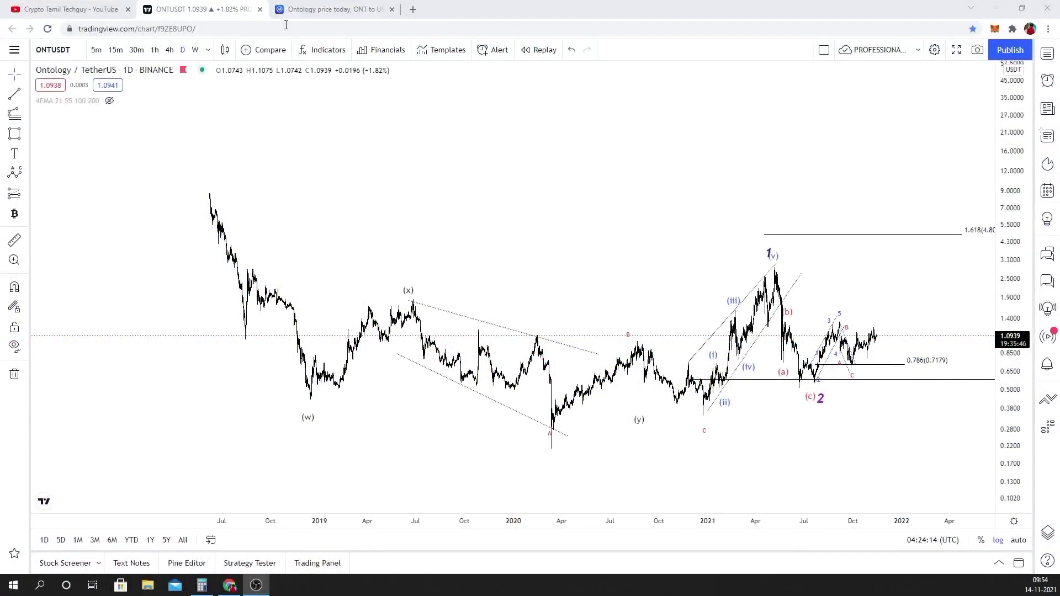
Switch to the CoinMarketCap 'Ontology price today' browser tab
{"action": "left_click", "coordinate": [309, 9]}
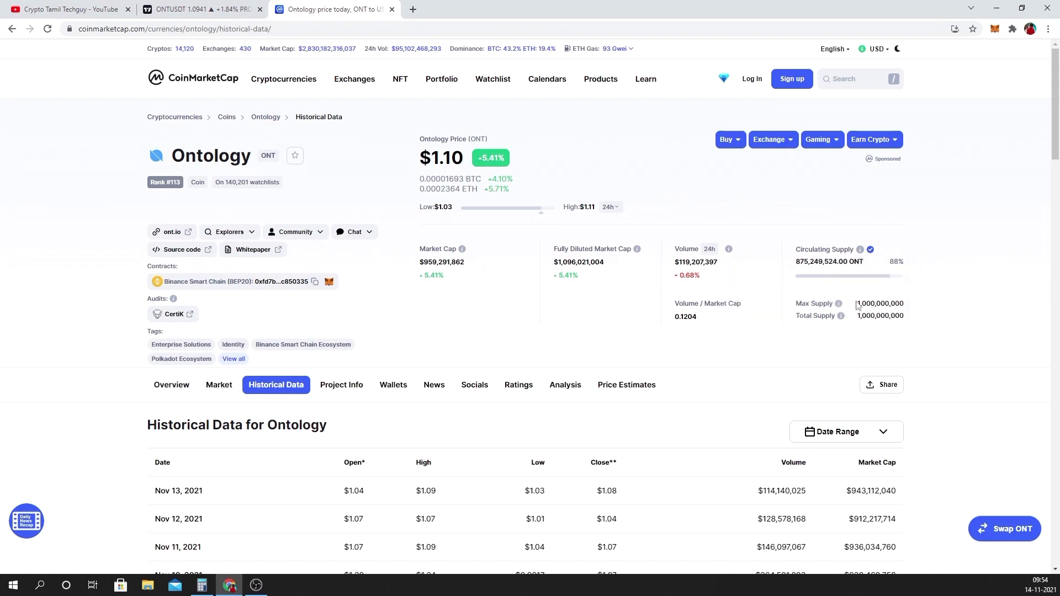
Return to the ONT/USDT chart, nudge the view, and minimize the calculator showing 680
{"action": "left_click", "coordinate": [177, 10]}
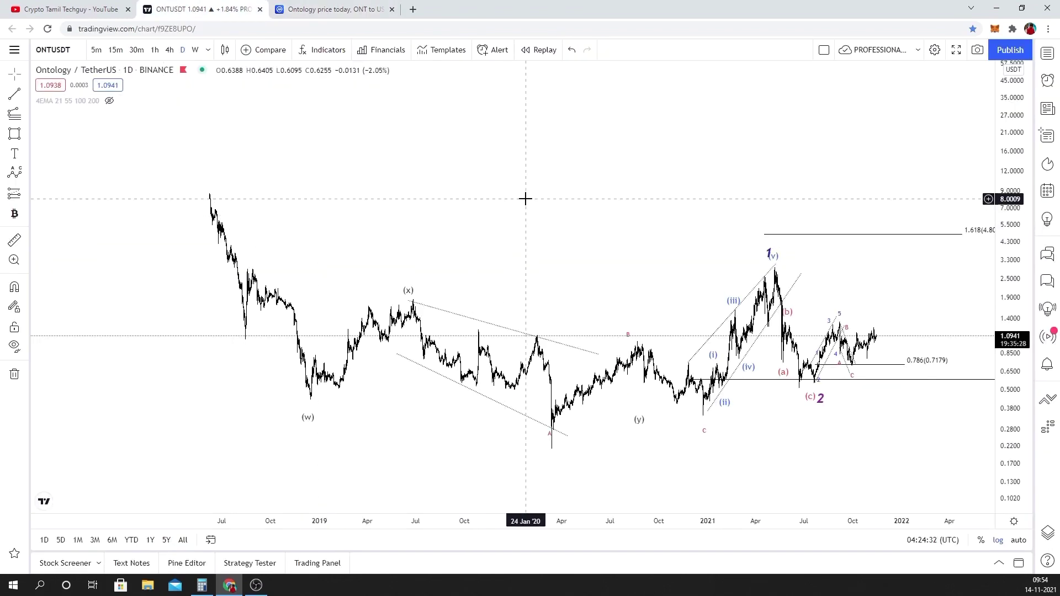
{"action": "left_click_drag", "start_coordinate": [490, 185], "coordinate": [274, 172]}
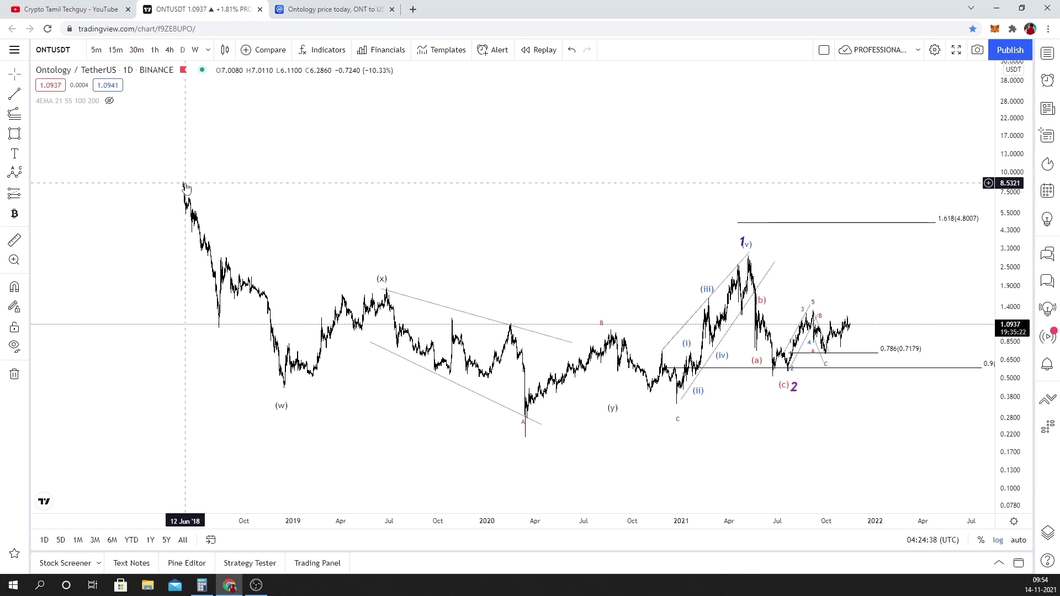
{"action": "left_click", "coordinate": [202, 585]}
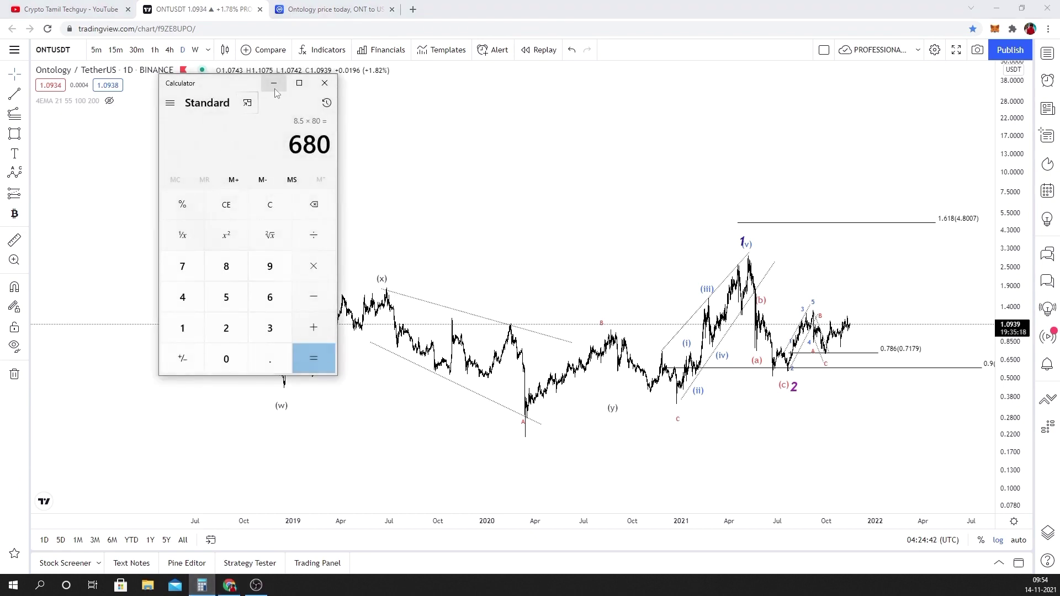
{"action": "left_click", "coordinate": [274, 88]}
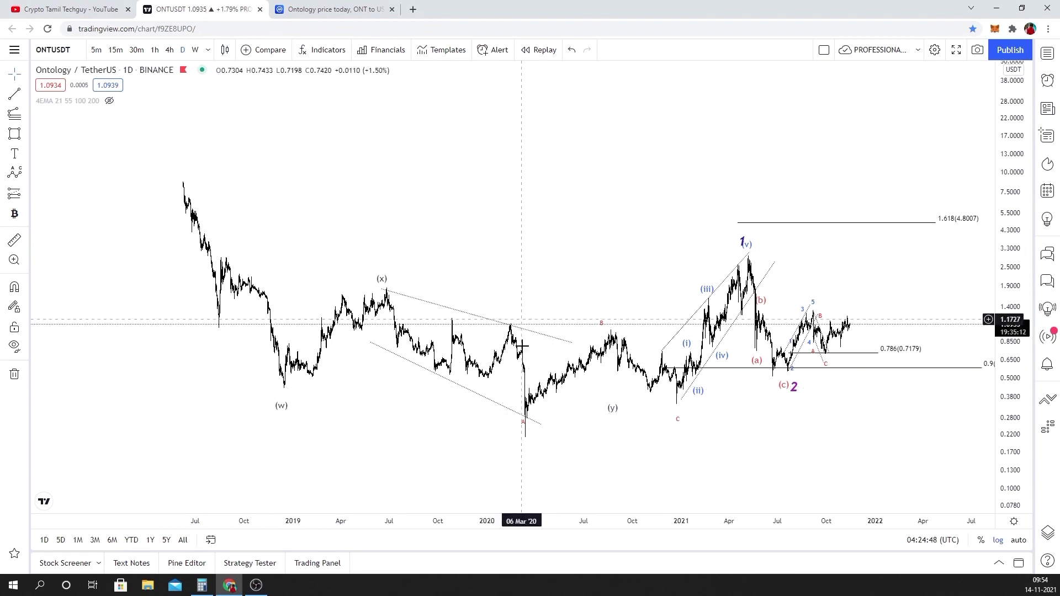
{"action": "scroll", "coordinate": [604, 268], "scroll_direction": "up", "scroll_amount": 2}
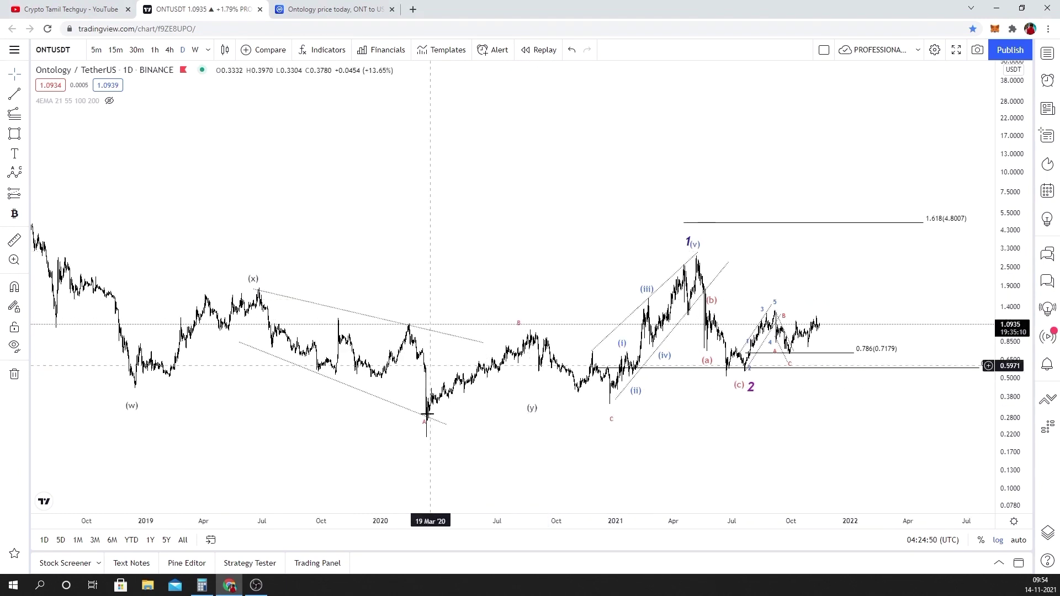
{"action": "left_click", "coordinate": [694, 256]}
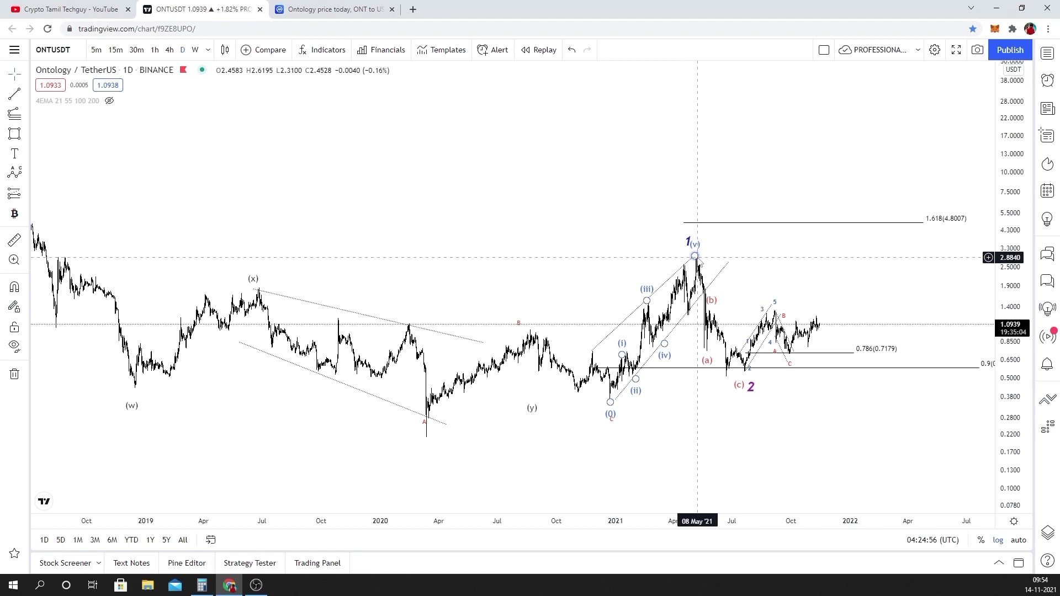
{"action": "left_click", "coordinate": [838, 339]}
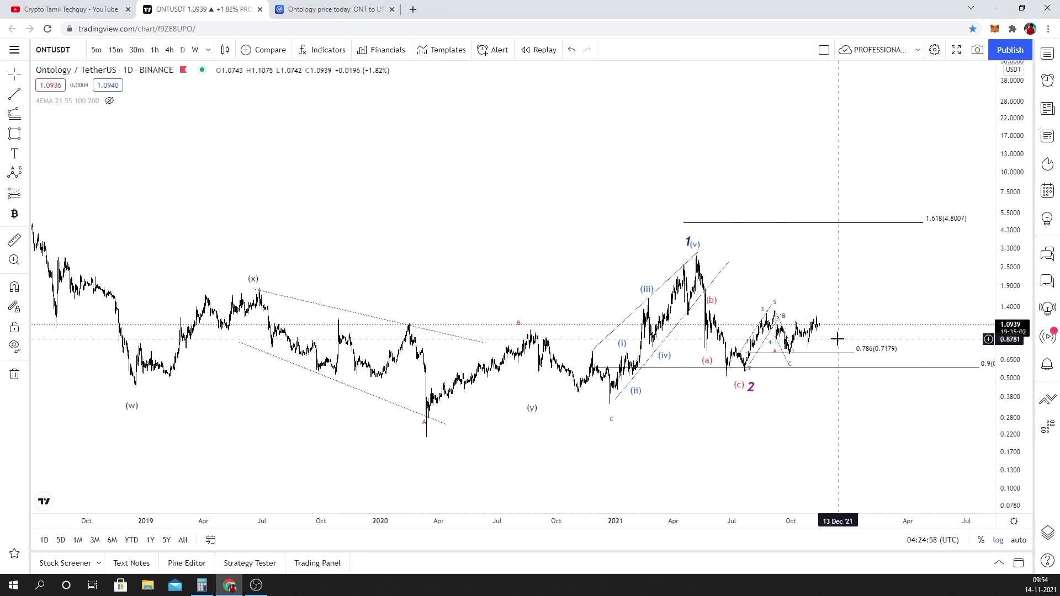
{"action": "scroll", "coordinate": [778, 342], "scroll_direction": "up", "scroll_amount": 1}
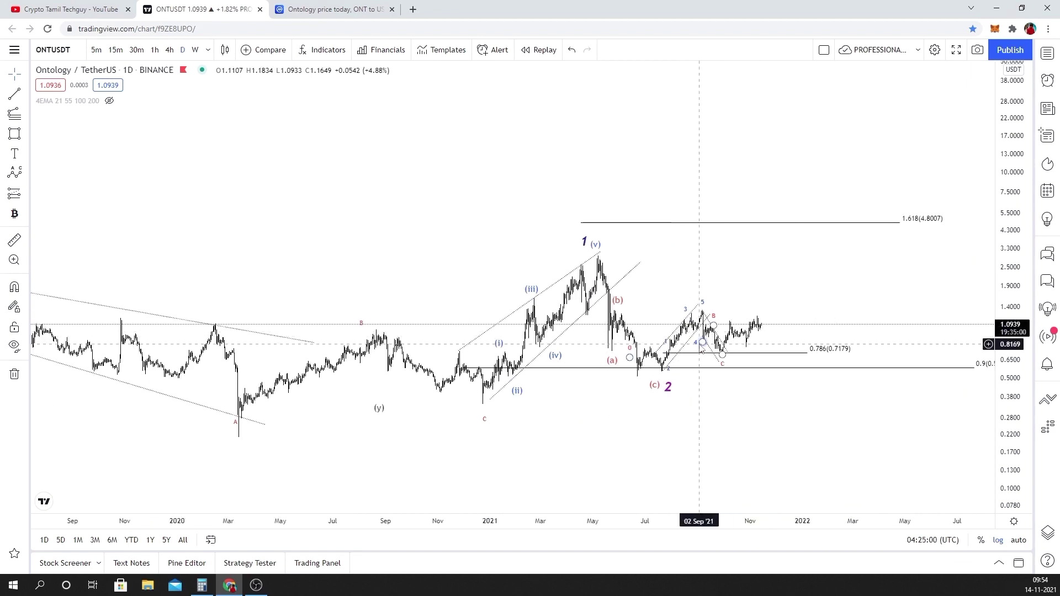
{"action": "scroll", "coordinate": [433, 230], "scroll_direction": "down", "scroll_amount": 1}
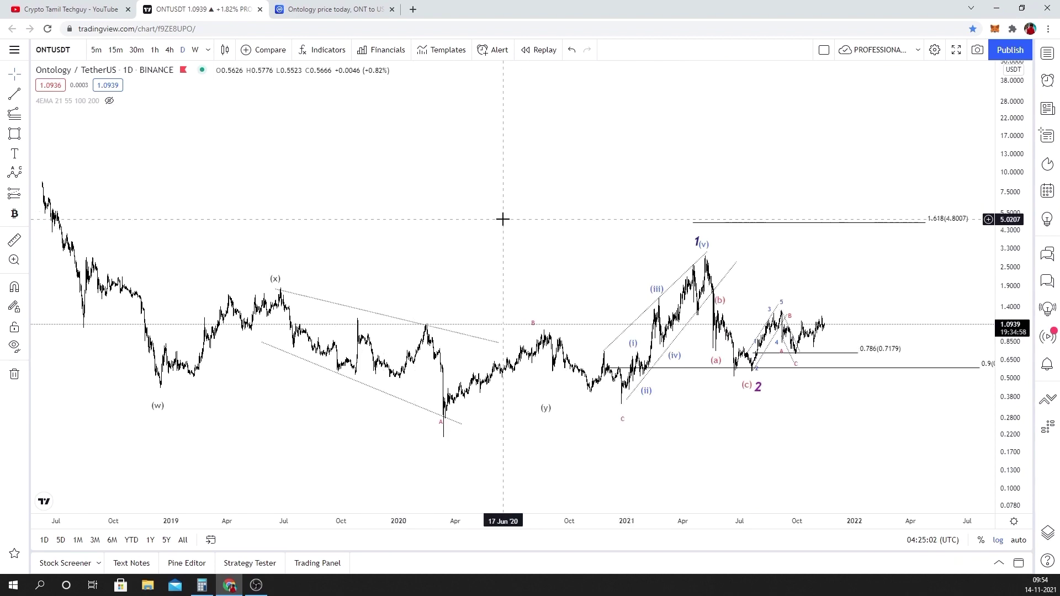
{"action": "scroll", "coordinate": [503, 219], "scroll_direction": "down", "scroll_amount": 1}
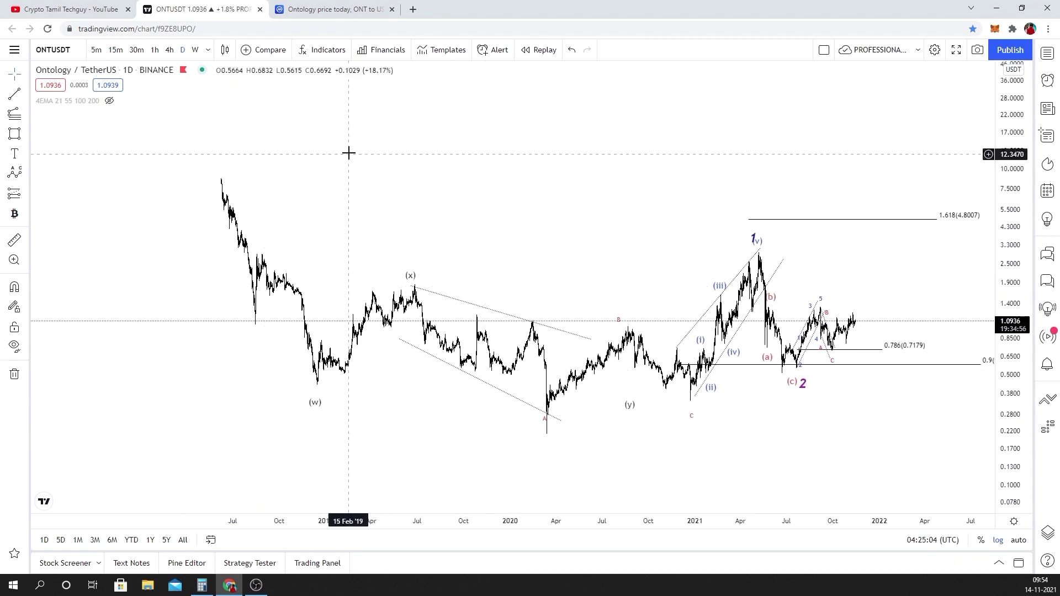
{"action": "scroll", "coordinate": [355, 267], "scroll_direction": "right", "scroll_amount": 2}
{"action": "left_click", "coordinate": [366, 270]}
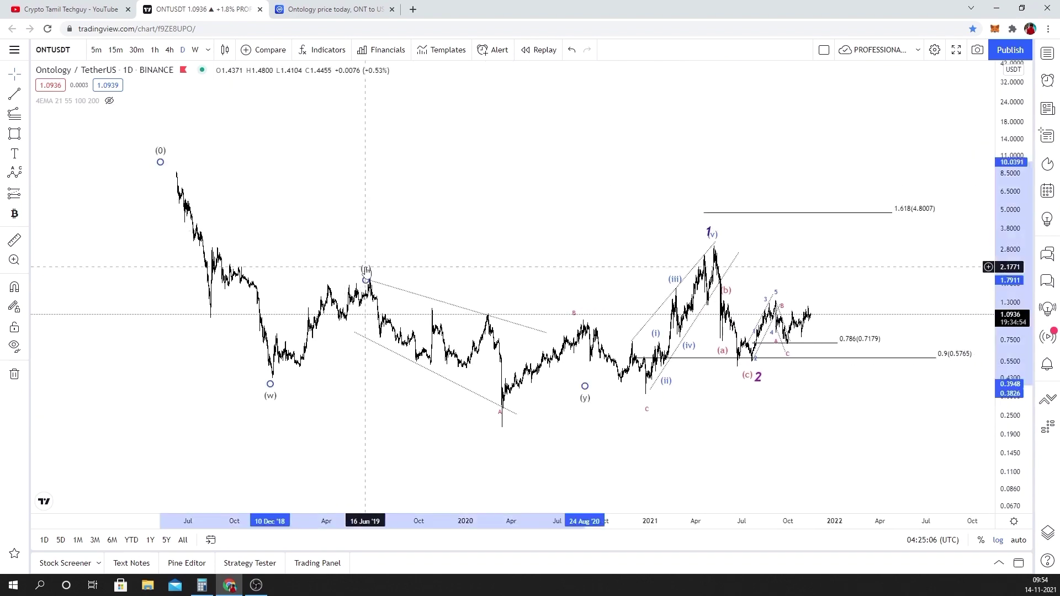
{"action": "left_click", "coordinate": [438, 225]}
{"action": "scroll", "coordinate": [378, 333], "scroll_direction": "right", "scroll_amount": 8}
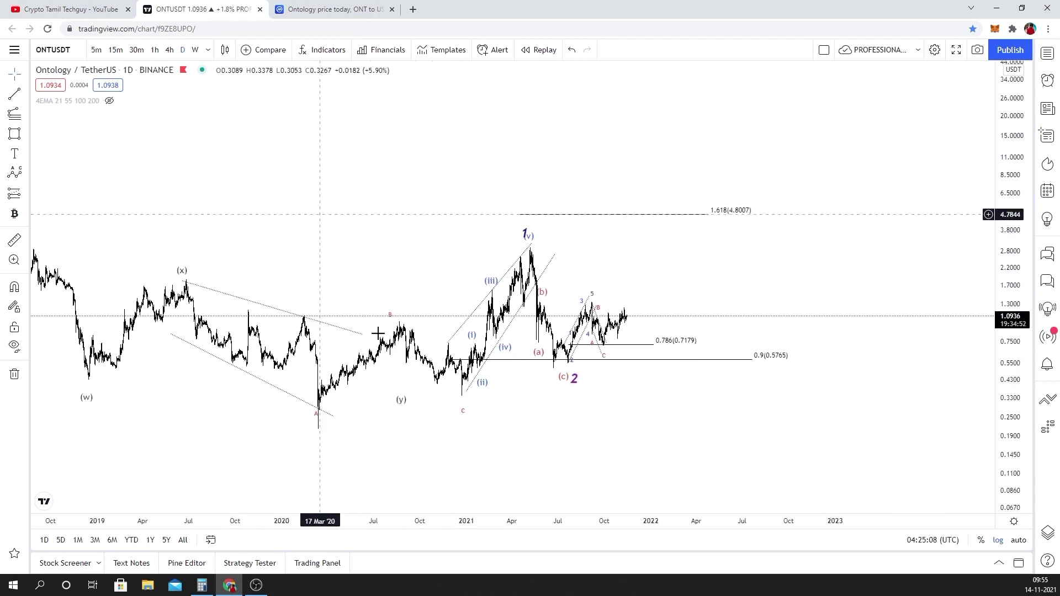
{"action": "left_click", "coordinate": [517, 235]}
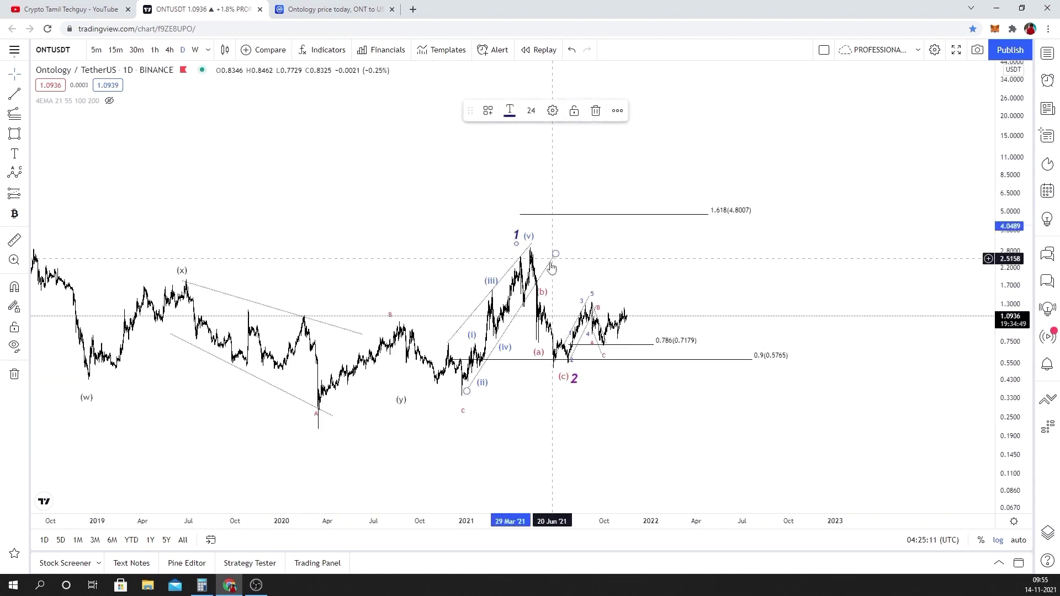
{"action": "left_click", "coordinate": [15, 240]}
{"action": "left_click", "coordinate": [459, 395]}
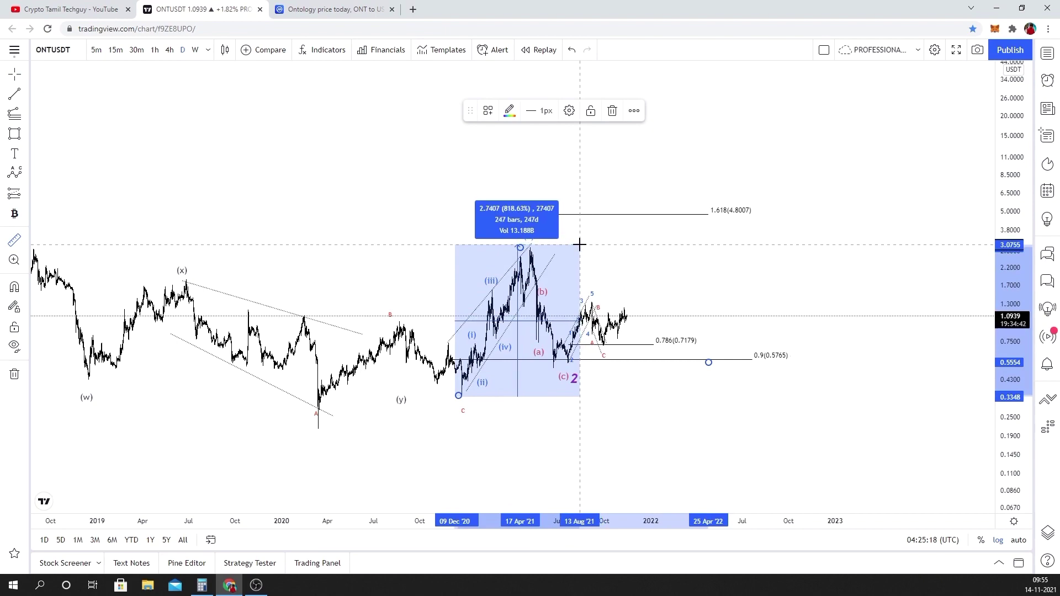
{"action": "left_click", "coordinate": [580, 244]}
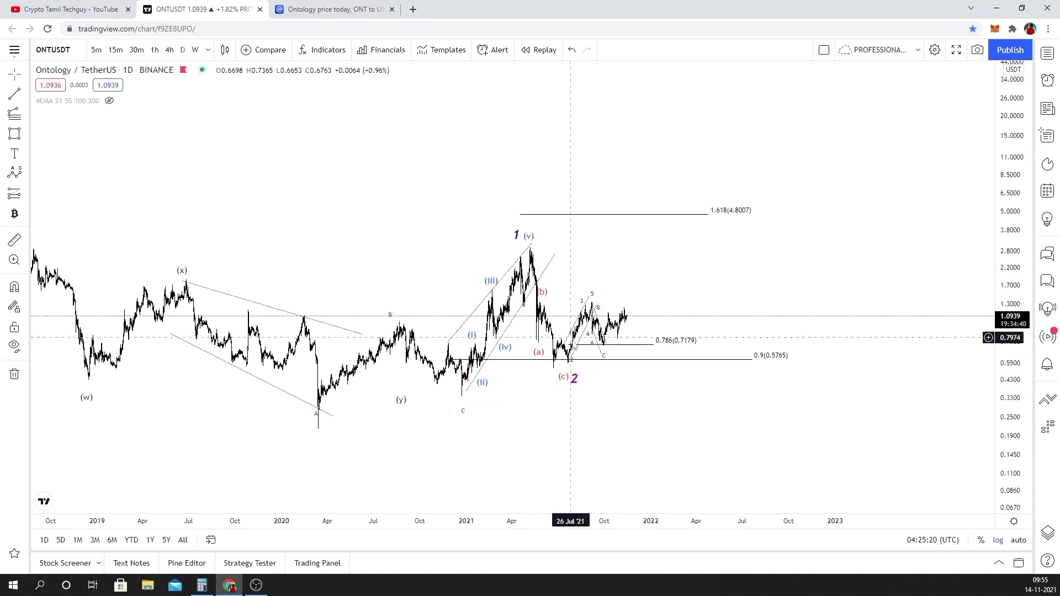
{"action": "scroll", "coordinate": [595, 259], "scroll_direction": "up", "scroll_amount": 5}
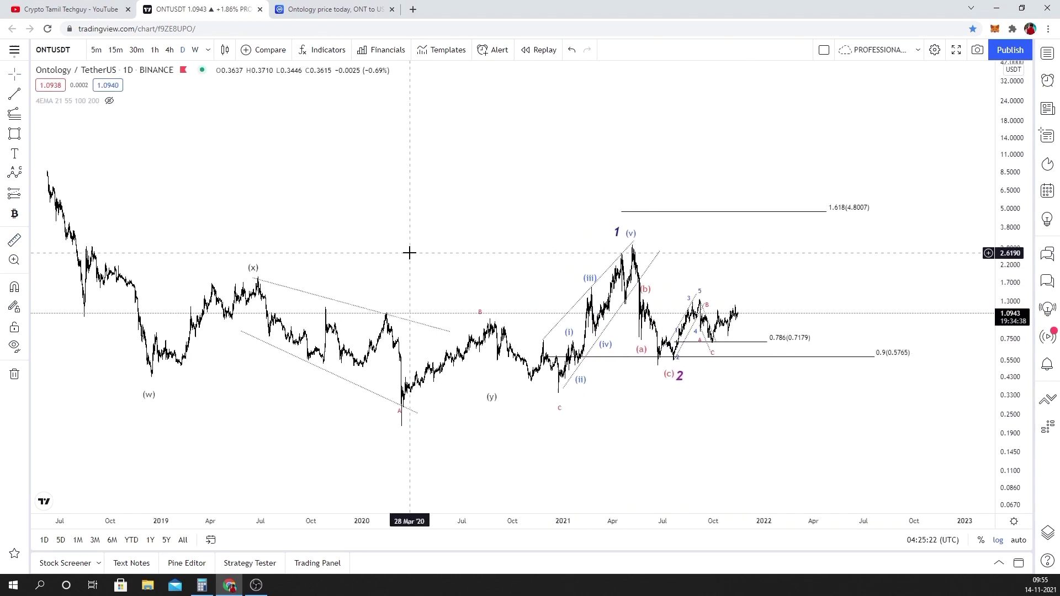
{"action": "scroll", "coordinate": [482, 262], "scroll_direction": "up", "scroll_amount": 4}
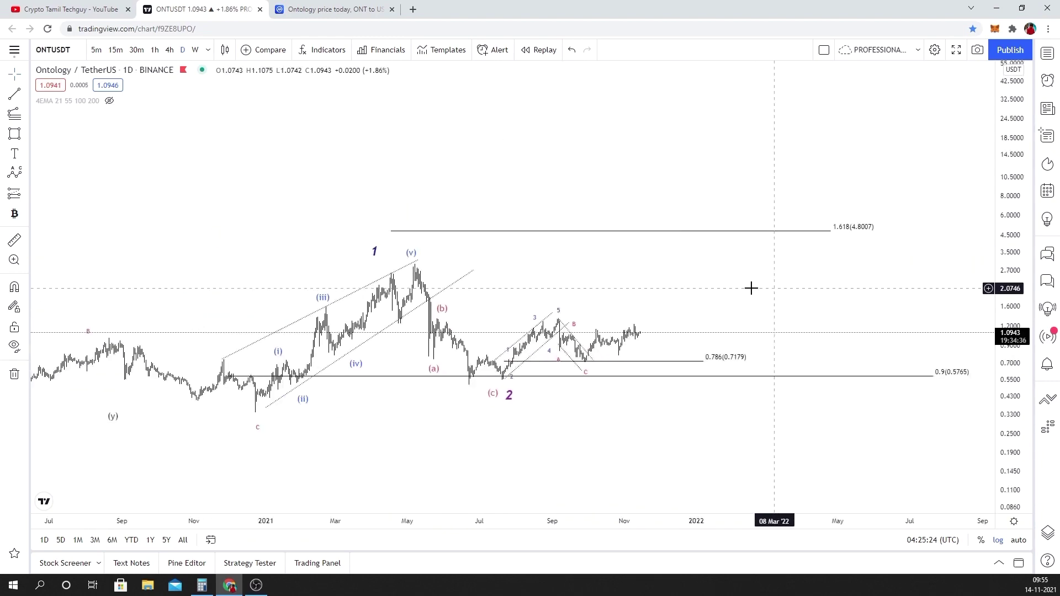
{"action": "scroll", "coordinate": [671, 288], "scroll_direction": "up", "scroll_amount": 3}
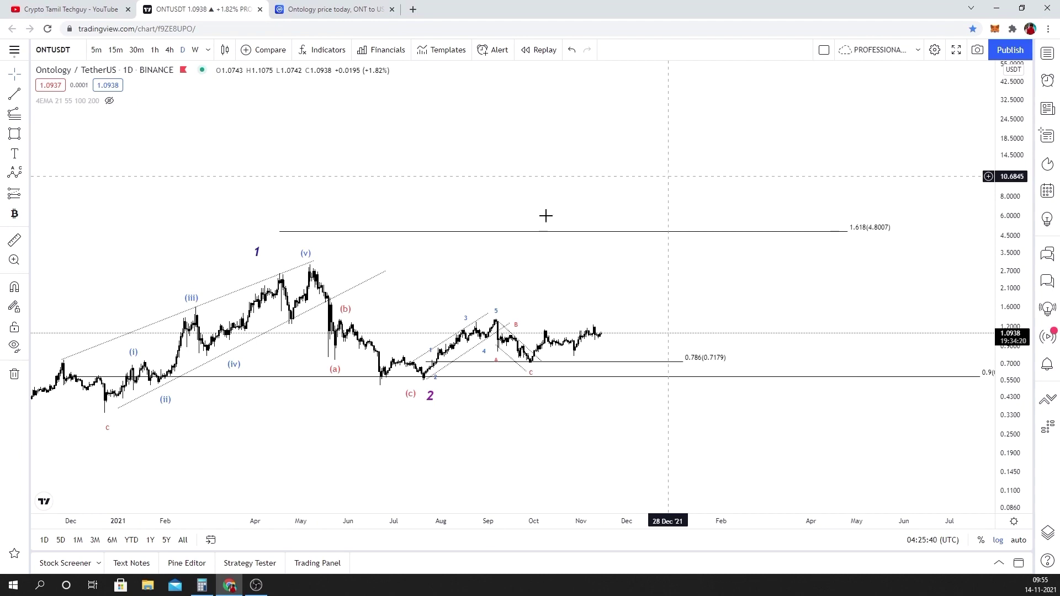
{"action": "scroll", "coordinate": [545, 216], "scroll_direction": "down", "scroll_amount": 8}
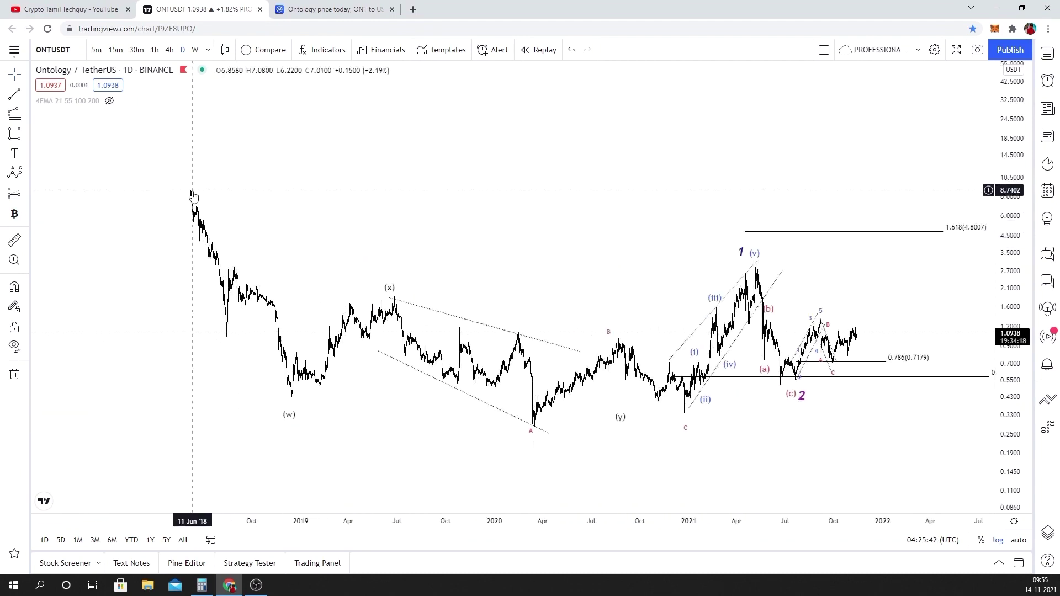
{"action": "scroll", "coordinate": [651, 244], "scroll_direction": "up", "scroll_amount": 3}
{"action": "scroll", "coordinate": [568, 225], "scroll_direction": "down", "scroll_amount": 5}
{"action": "scroll", "coordinate": [491, 207], "scroll_direction": "up", "scroll_amount": 5}
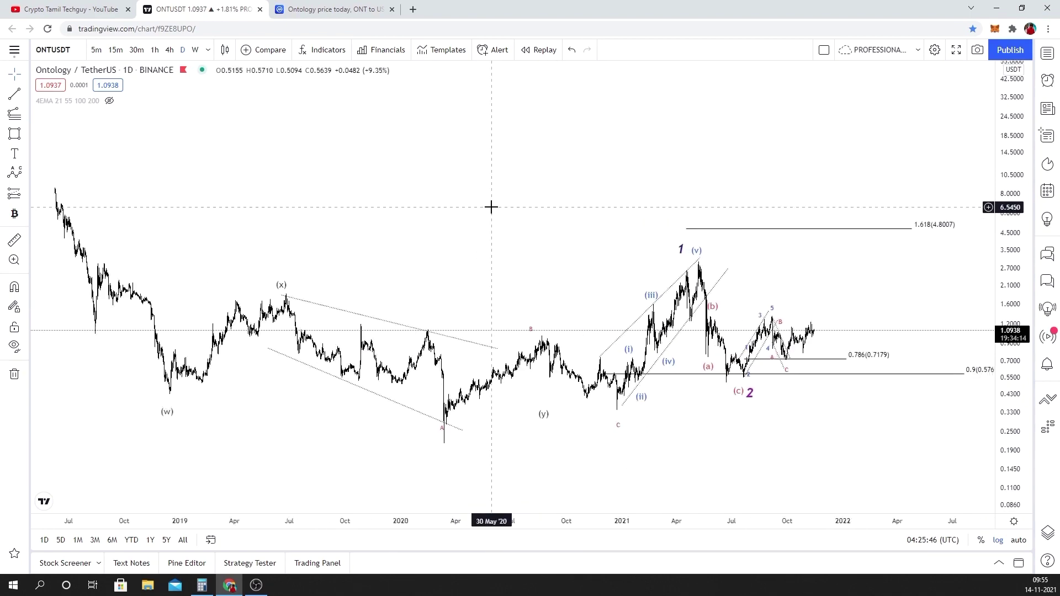
{"action": "scroll", "coordinate": [697, 271], "scroll_direction": "up", "scroll_amount": 3}
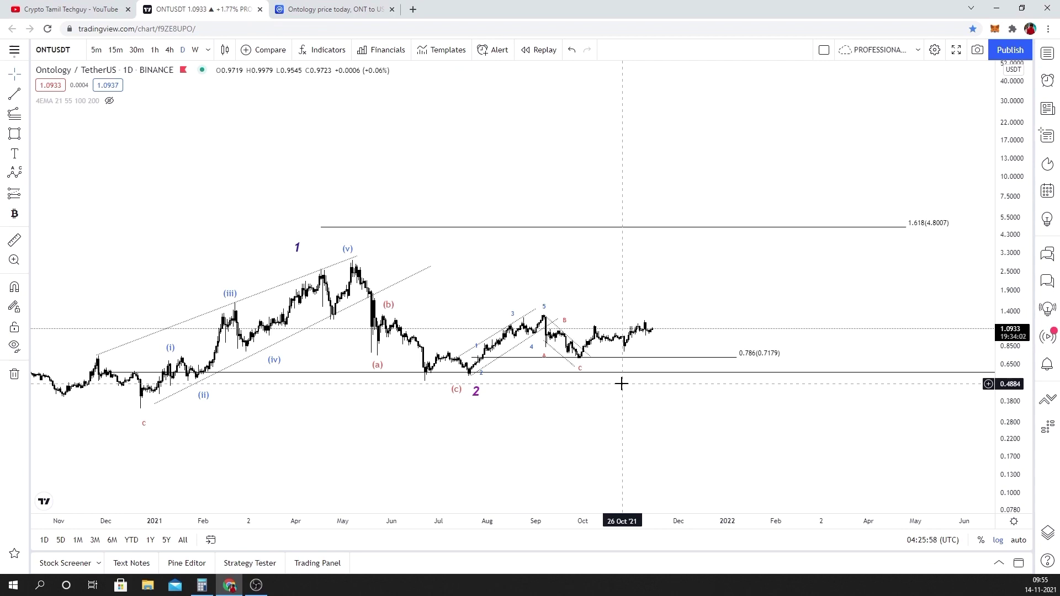
{"action": "scroll", "coordinate": [621, 384], "scroll_direction": "down", "scroll_amount": 3}
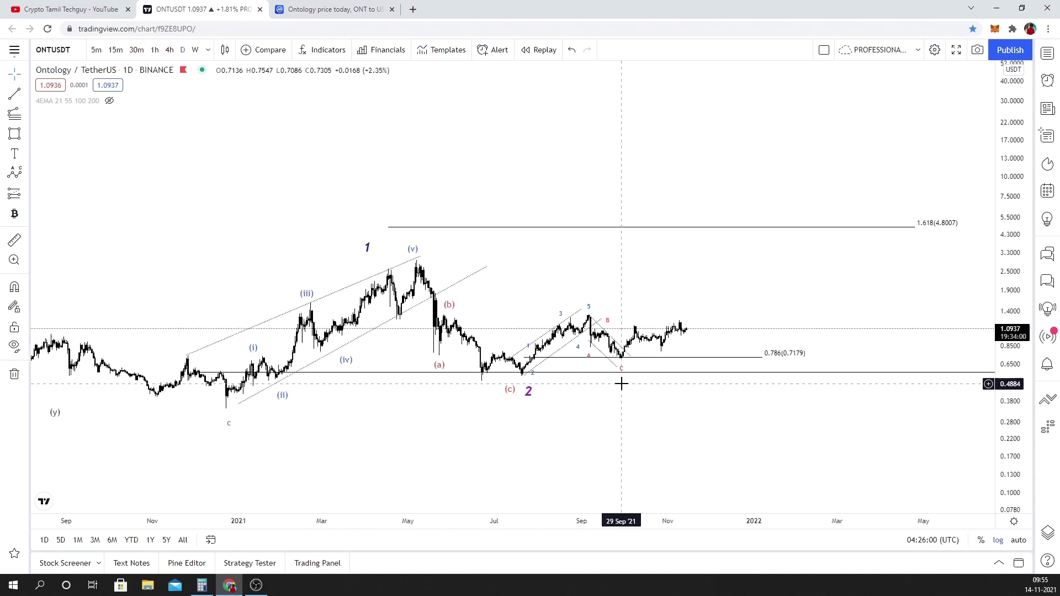
{"action": "scroll", "coordinate": [702, 384], "scroll_direction": "down", "scroll_amount": 5}
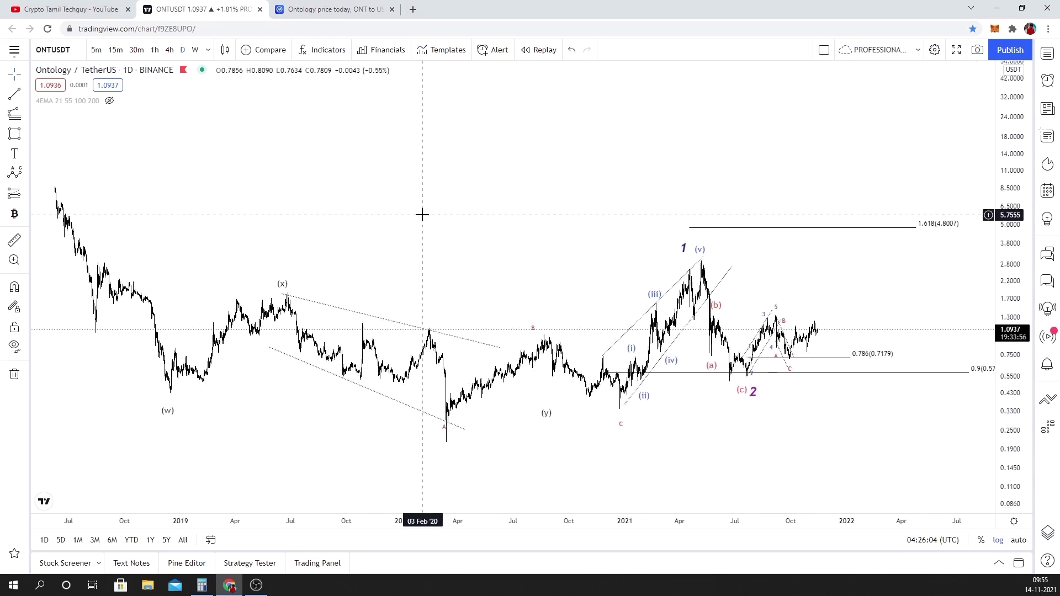
{"action": "scroll", "coordinate": [729, 379], "scroll_direction": "up", "scroll_amount": 5}
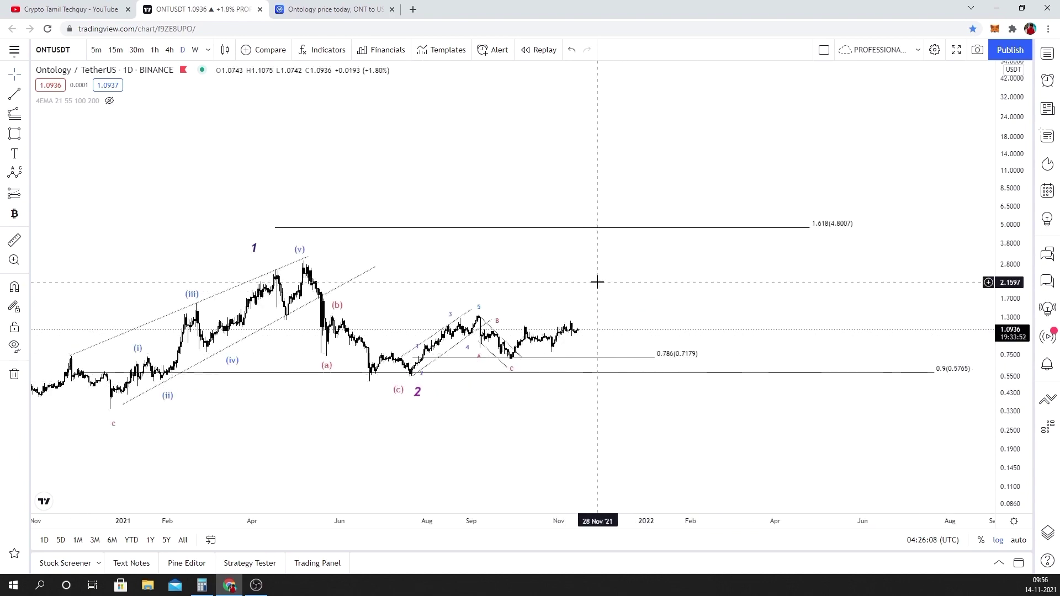
{"action": "scroll", "coordinate": [597, 282], "scroll_direction": "down", "scroll_amount": 5}
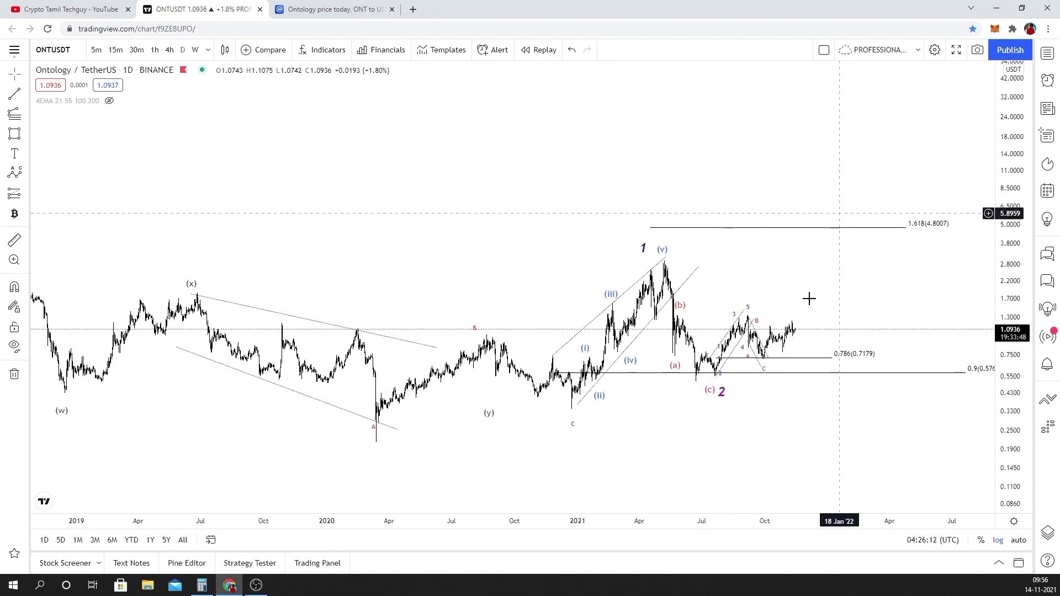
{"action": "scroll", "coordinate": [545, 218], "scroll_direction": "down", "scroll_amount": 3}
{"action": "scroll", "coordinate": [386, 171], "scroll_direction": "down", "scroll_amount": 2}
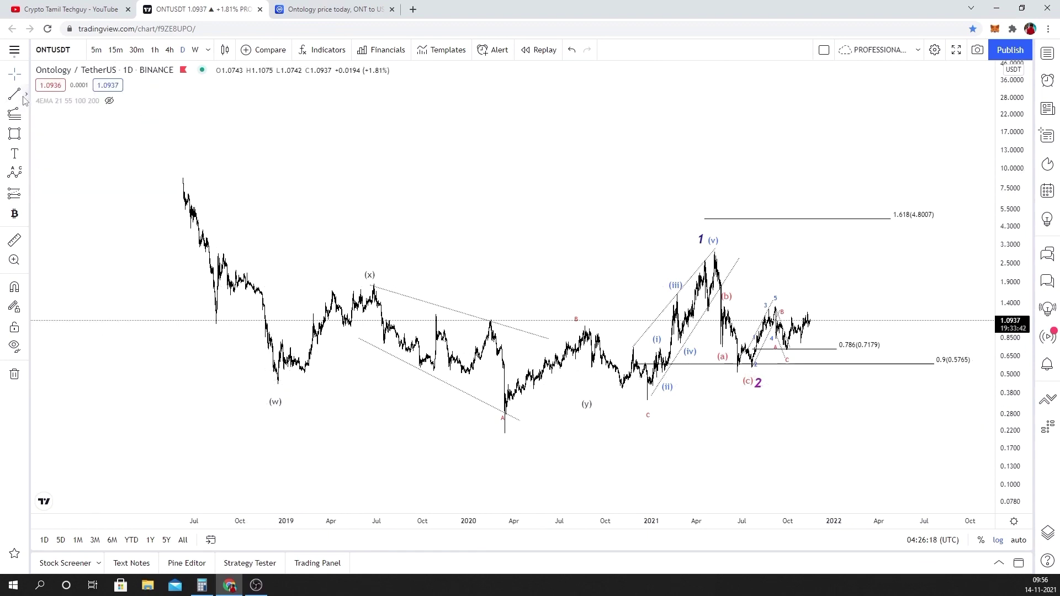
Browse the left toolbar's line, crosshair, Fibonacci and shape tool groups to reach the shapes list
{"action": "left_click", "coordinate": [27, 99]}
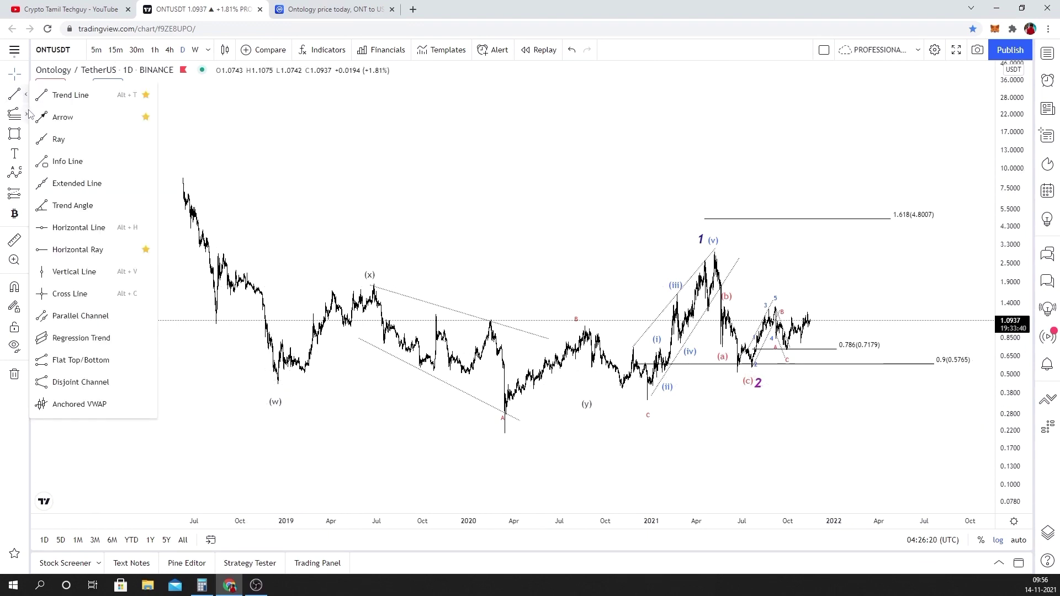
{"action": "left_click", "coordinate": [26, 118]}
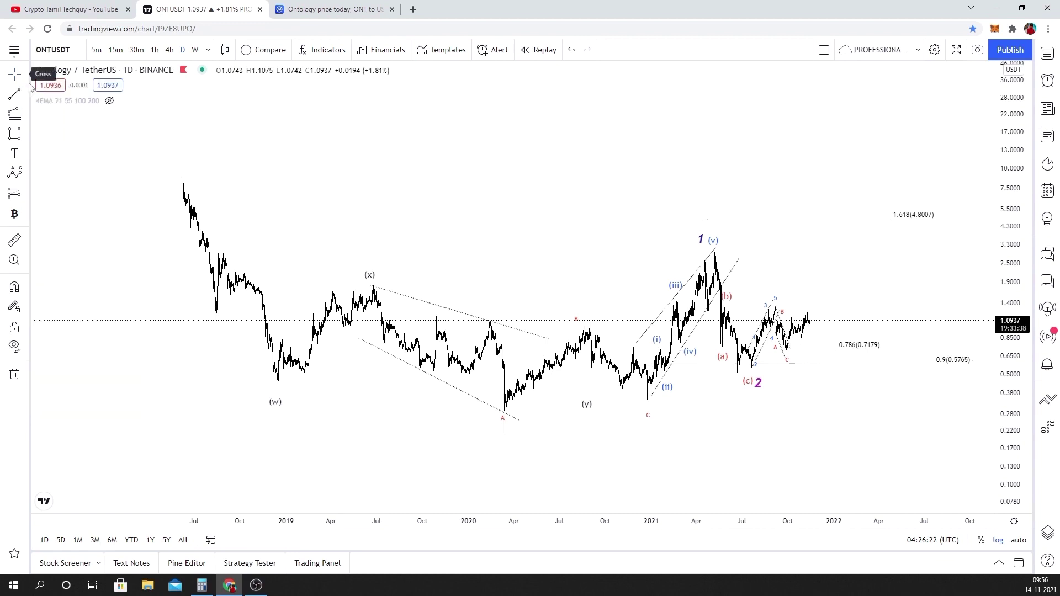
{"action": "left_click", "coordinate": [28, 79]}
{"action": "left_click", "coordinate": [26, 95]}
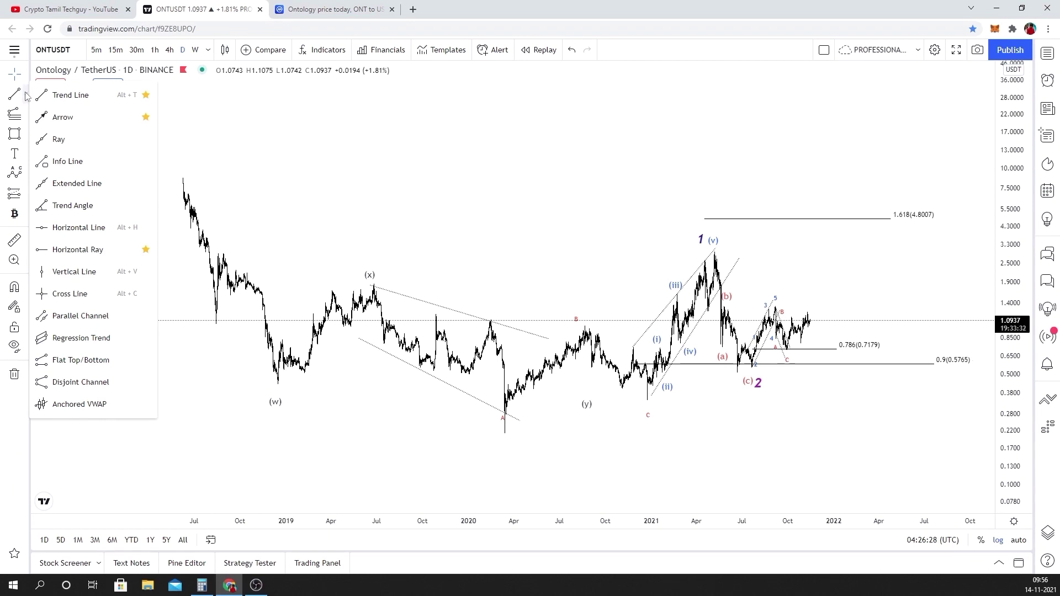
{"action": "left_click", "coordinate": [25, 115]}
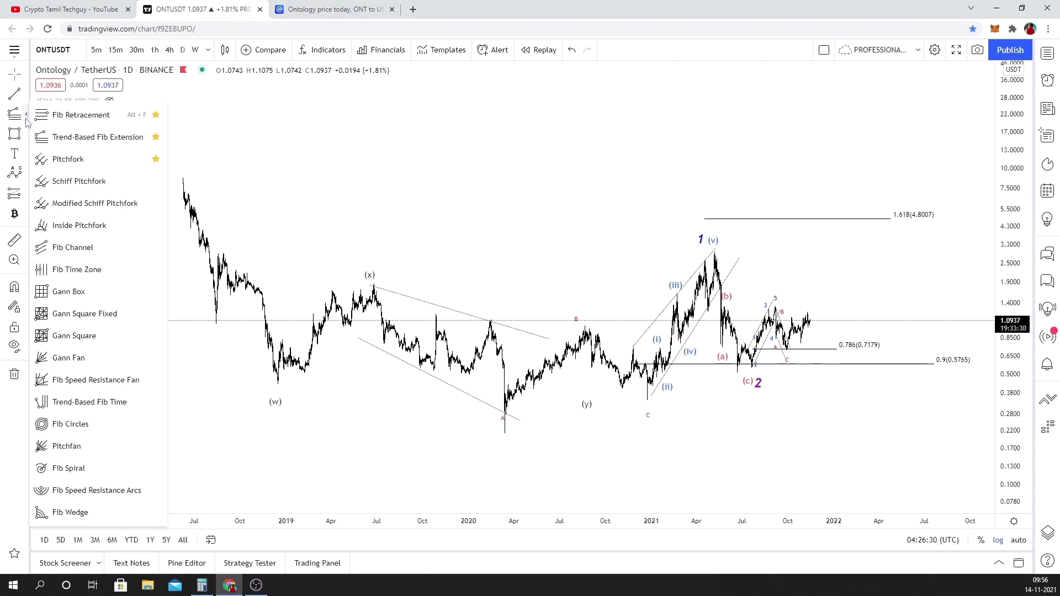
{"action": "left_click", "coordinate": [26, 134]}
{"action": "left_click", "coordinate": [26, 133]}
{"action": "left_click", "coordinate": [26, 154]}
{"action": "left_click", "coordinate": [26, 154]}
{"action": "left_click", "coordinate": [26, 134]}
{"action": "left_click", "coordinate": [25, 135]}
{"action": "left_click", "coordinate": [25, 134]}
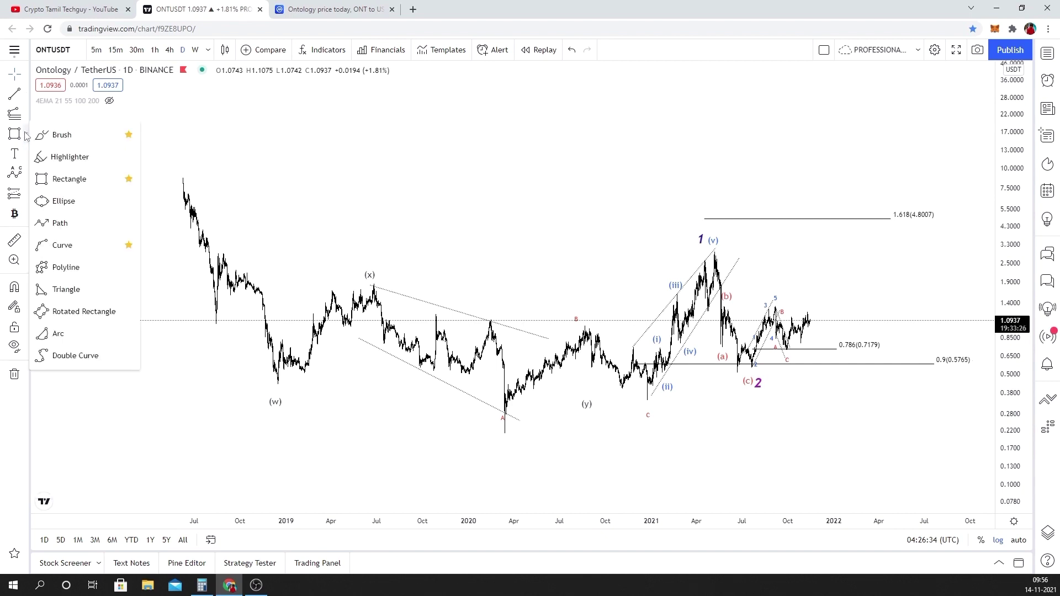
Draw a Curve on the left side of the chart down toward the (w) low
{"action": "left_click", "coordinate": [75, 252]}
{"action": "left_click", "coordinate": [74, 249]}
{"action": "left_click", "coordinate": [295, 403]}
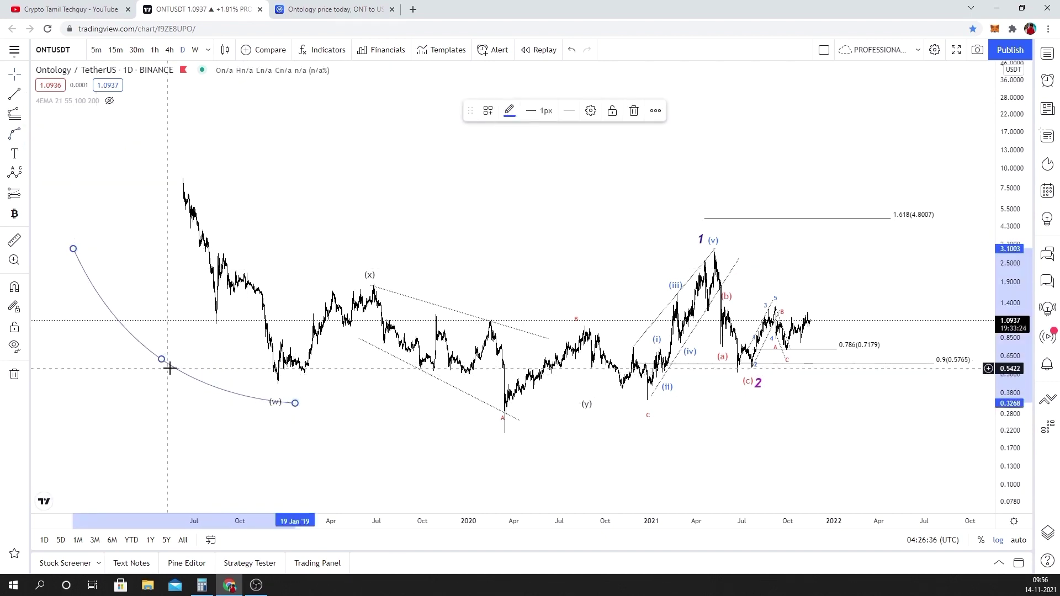
Reshape the curve's anchors into an arc cupping the (w) low, then shift the chart left
{"action": "mouse_move", "coordinate": [175, 373]}
{"action": "left_mouse_down"}
{"action": "mouse_move", "coordinate": [309, 453]}
{"action": "mouse_move", "coordinate": [429, 494]}
{"action": "left_mouse_up"}
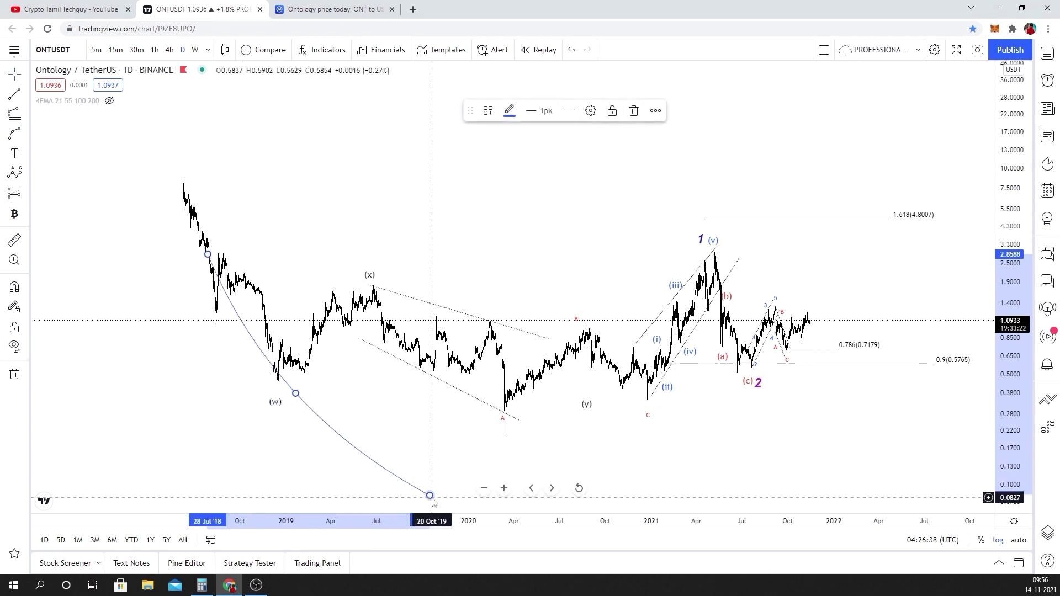
{"action": "left_click_drag", "start_coordinate": [410, 381], "coordinate": [379, 348]}
{"action": "left_click_drag", "start_coordinate": [240, 330], "coordinate": [215, 413]}
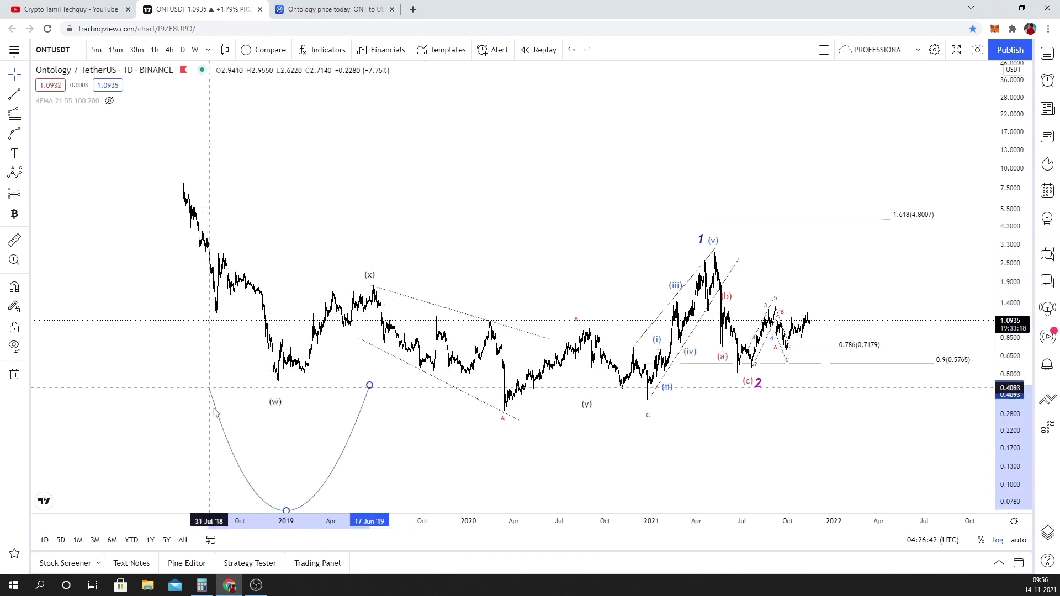
{"action": "left_click_drag", "start_coordinate": [315, 494], "coordinate": [318, 397]}
{"action": "left_click_drag", "start_coordinate": [377, 351], "coordinate": [332, 373]}
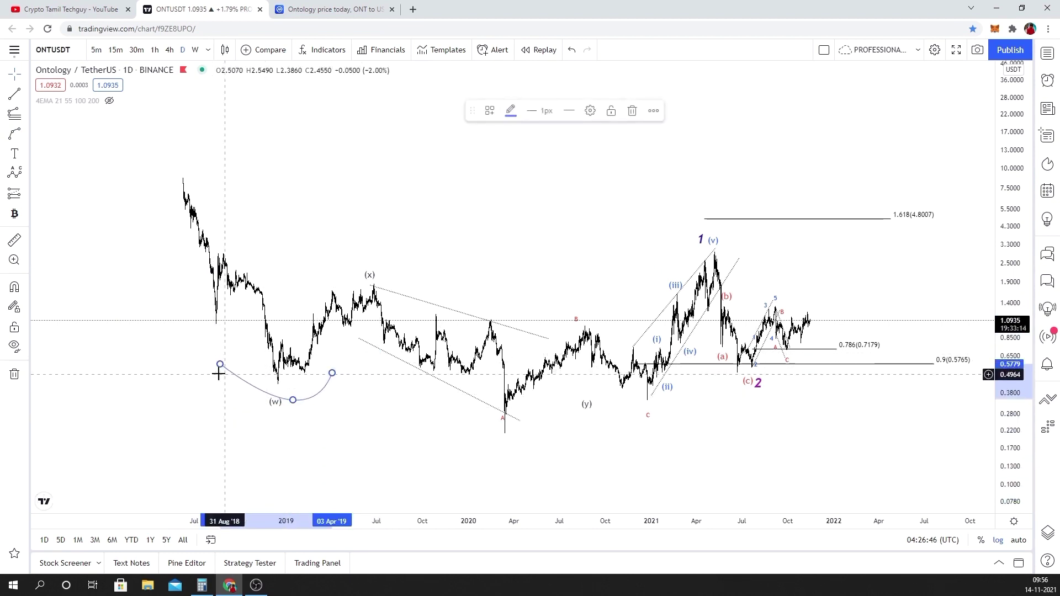
{"action": "mouse_move", "coordinate": [219, 374]}
{"action": "left_mouse_down"}
{"action": "mouse_move", "coordinate": [239, 390]}
{"action": "mouse_move", "coordinate": [304, 391]}
{"action": "mouse_move", "coordinate": [532, 445]}
{"action": "mouse_move", "coordinate": [568, 422]}
{"action": "mouse_move", "coordinate": [697, 396]}
{"action": "left_mouse_up"}
{"action": "left_click_drag", "start_coordinate": [552, 267], "coordinate": [464, 260]}
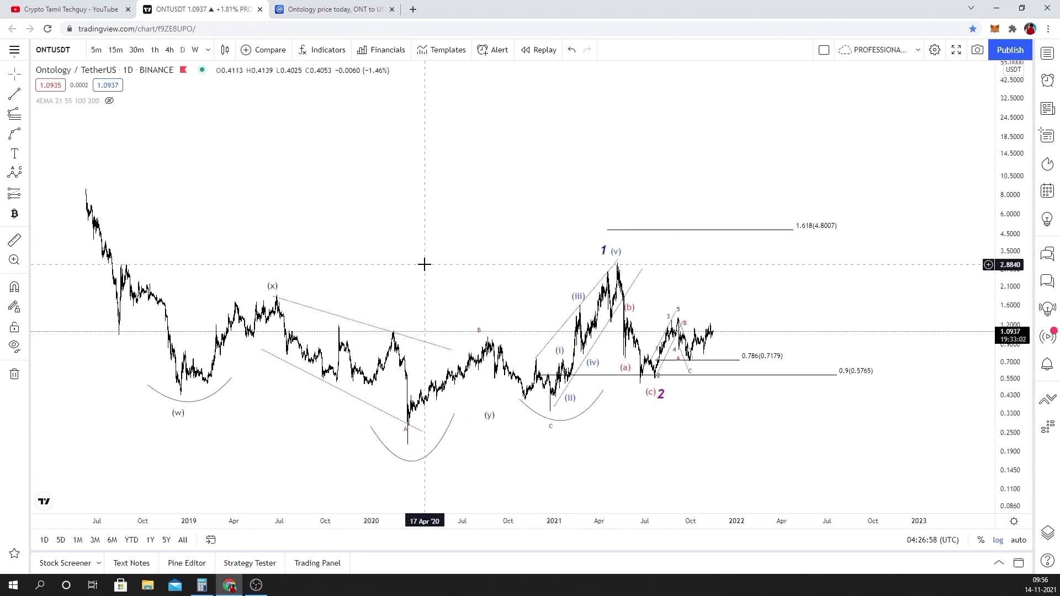
{"action": "scroll", "coordinate": [488, 247], "scroll_direction": "down", "scroll_amount": 2}
{"action": "scroll", "coordinate": [487, 246], "scroll_direction": "up", "scroll_amount": 3}
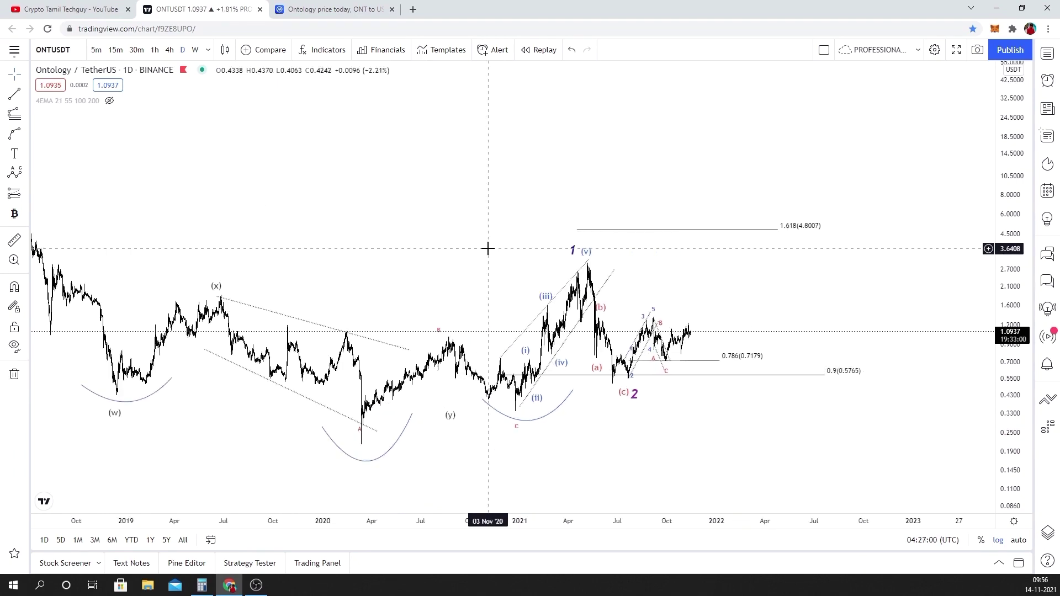
{"action": "scroll", "coordinate": [452, 307], "scroll_direction": "down", "scroll_amount": 2}
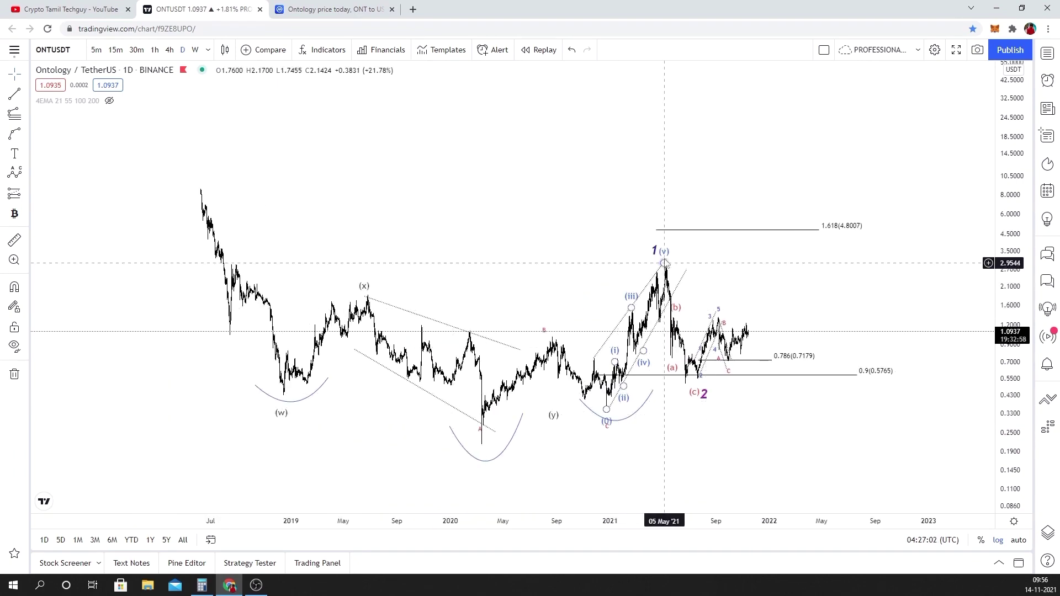
{"action": "scroll", "coordinate": [525, 239], "scroll_direction": "down", "scroll_amount": 1}
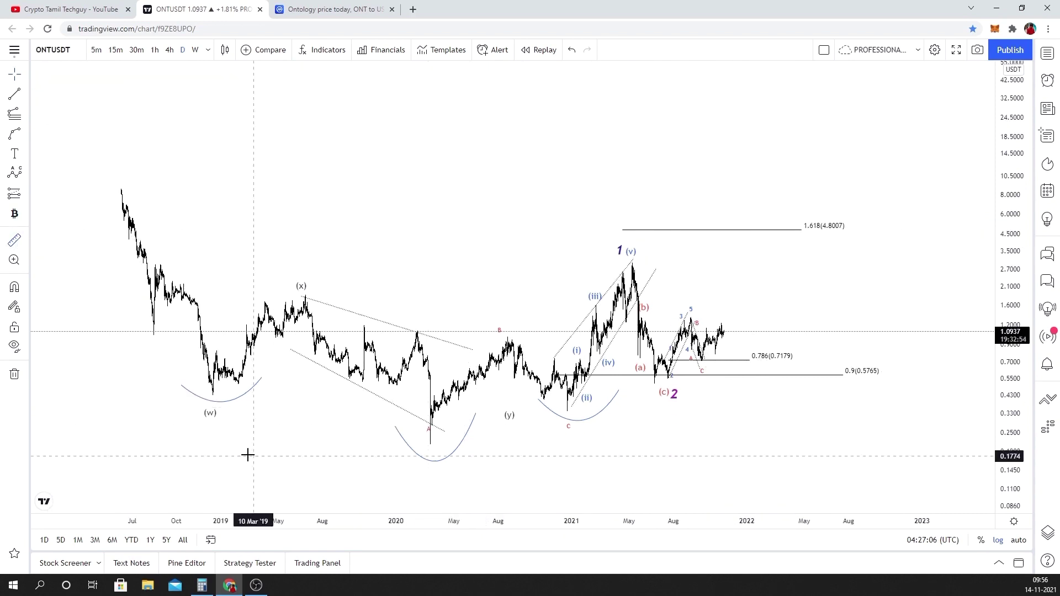
{"action": "left_click", "coordinate": [202, 428], "text": "shift"}
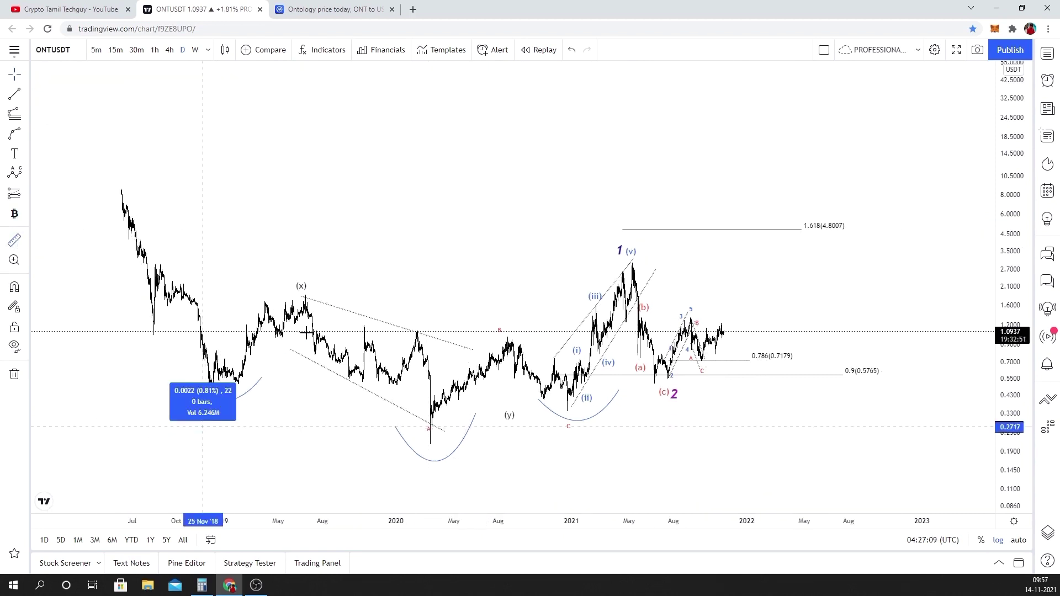
{"action": "left_click", "coordinate": [340, 293]}
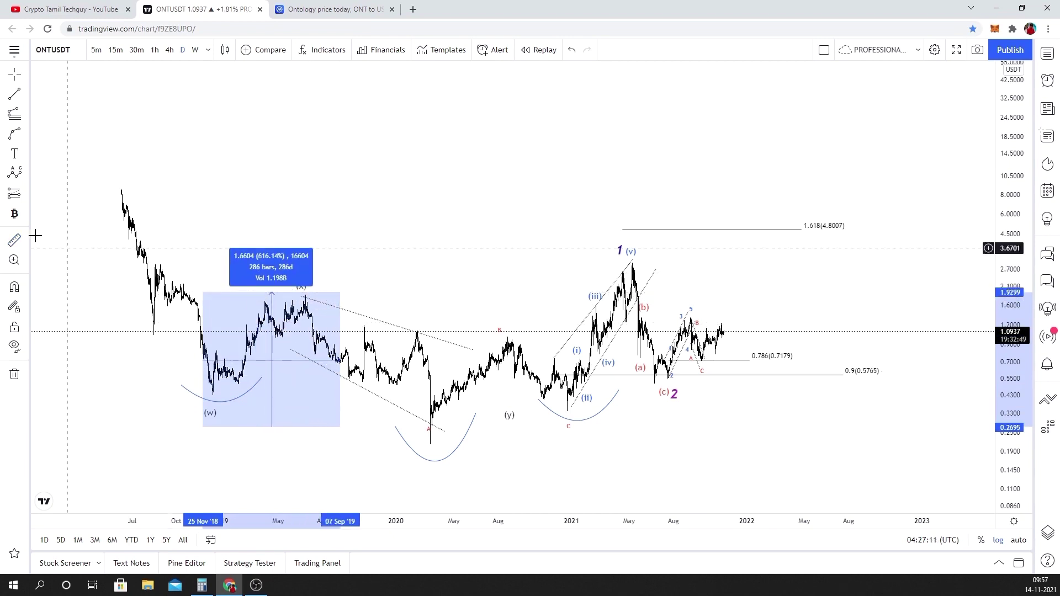
{"action": "left_click", "coordinate": [351, 289], "text": "shift"}
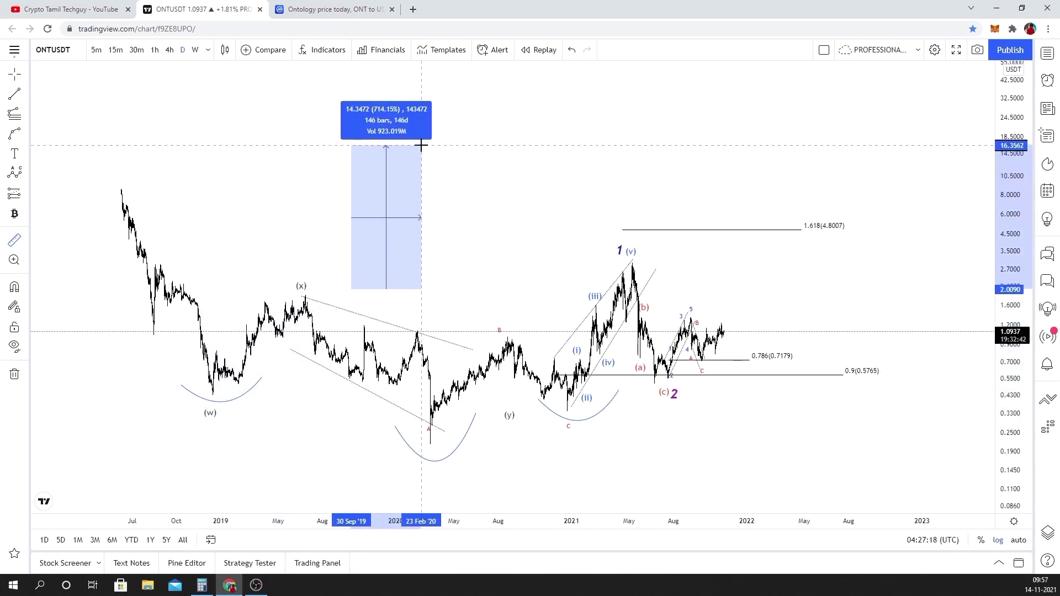
{"action": "key", "text": "Escape"}
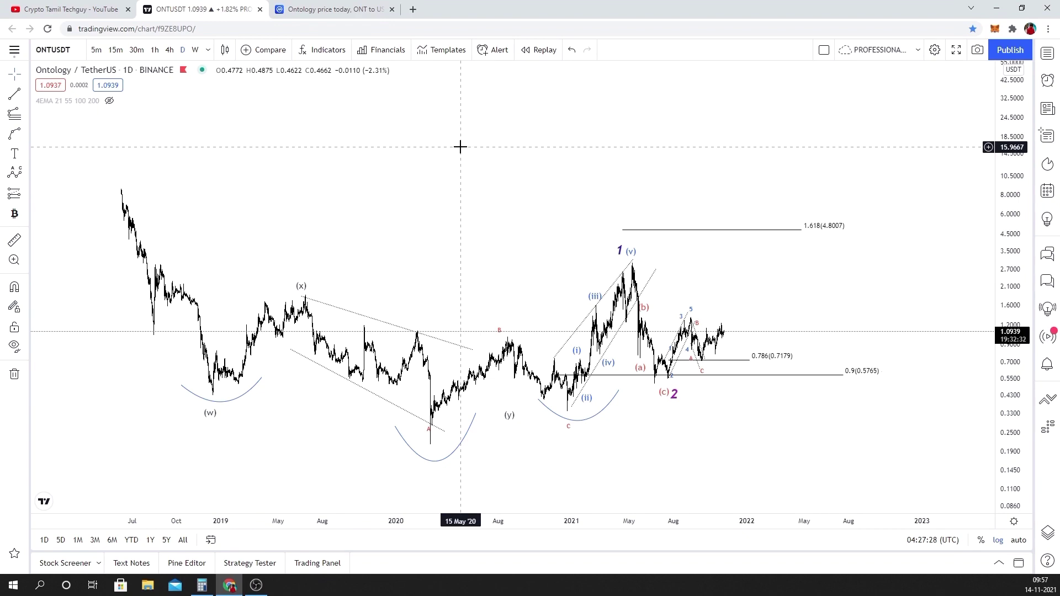
Zoom into the 2021 section and centre the wave 1 and wave 2 structure
{"action": "scroll", "coordinate": [461, 146], "scroll_direction": "down", "scroll_amount": 3}
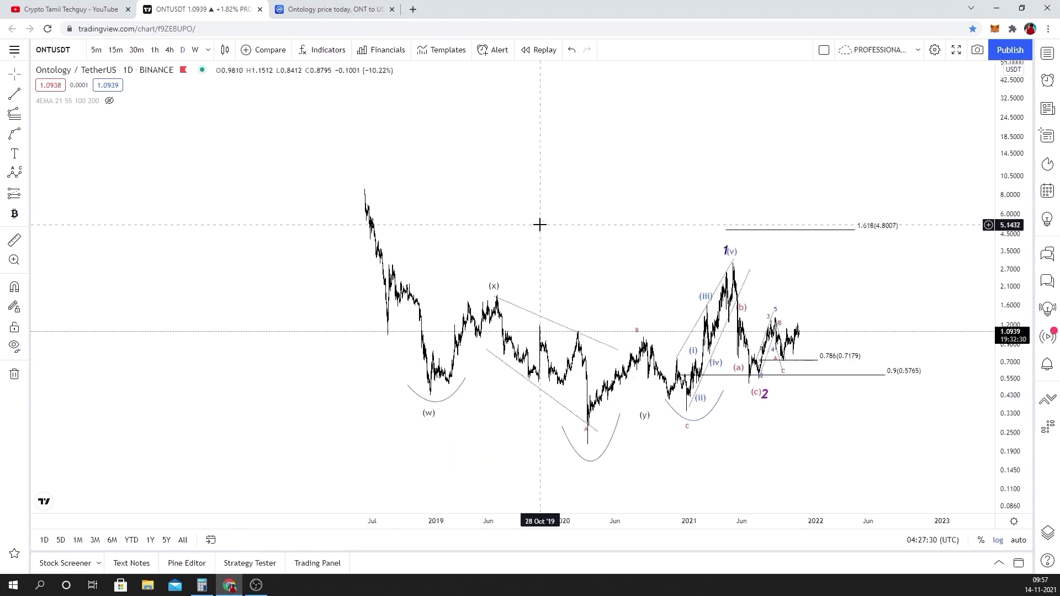
{"action": "scroll", "coordinate": [579, 167], "scroll_direction": "up", "scroll_amount": 5}
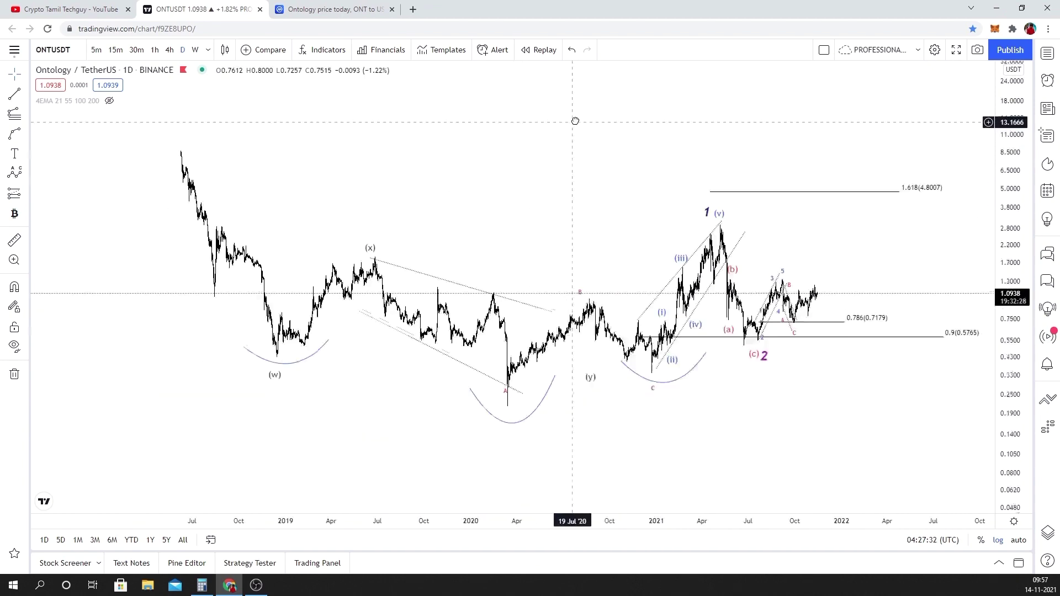
{"action": "scroll", "coordinate": [478, 174], "scroll_direction": "down", "scroll_amount": 3}
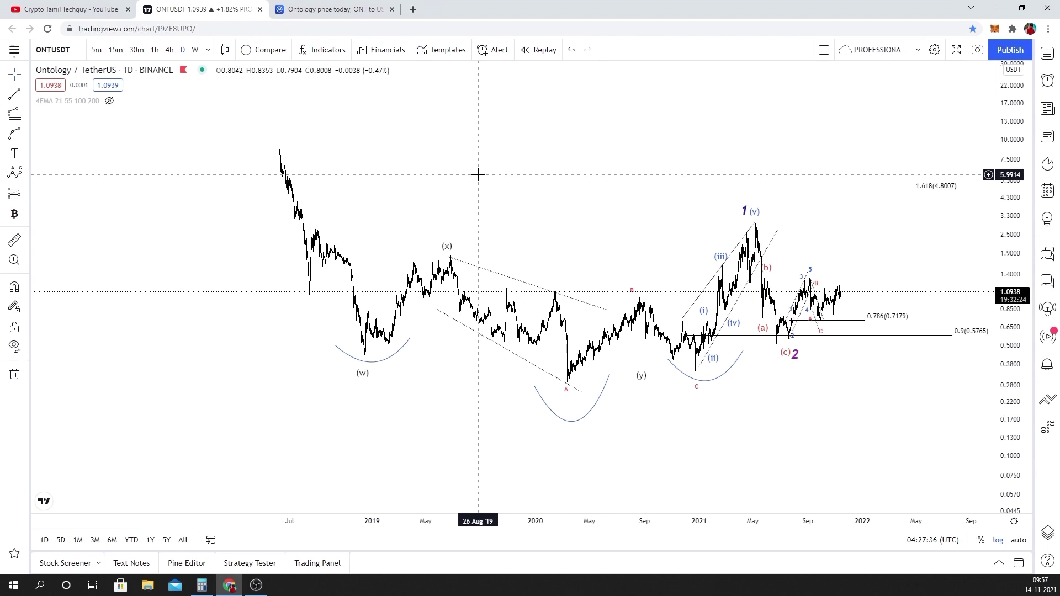
{"action": "scroll", "coordinate": [540, 147], "scroll_direction": "up", "scroll_amount": 4}
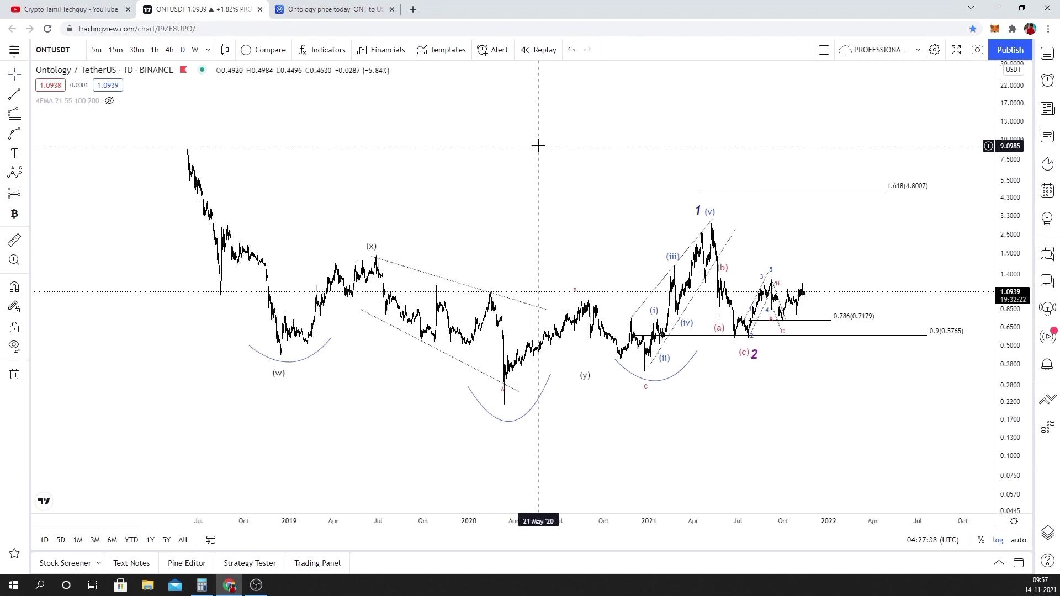
{"action": "scroll", "coordinate": [525, 147], "scroll_direction": "down", "scroll_amount": 3}
{"action": "scroll", "coordinate": [509, 165], "scroll_direction": "up", "scroll_amount": 4}
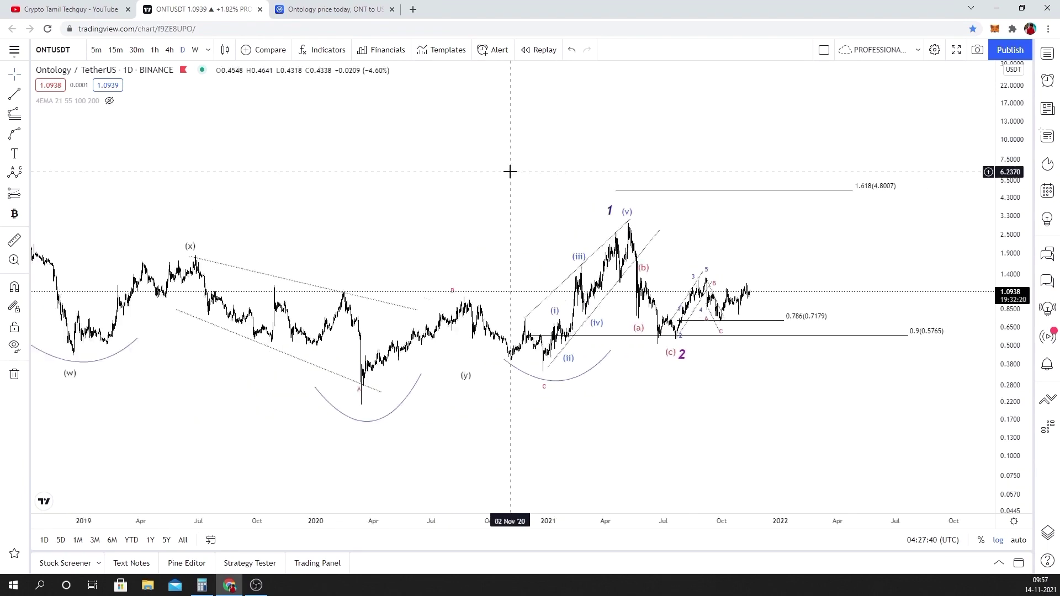
{"action": "scroll", "coordinate": [646, 135], "scroll_direction": "up", "scroll_amount": 4}
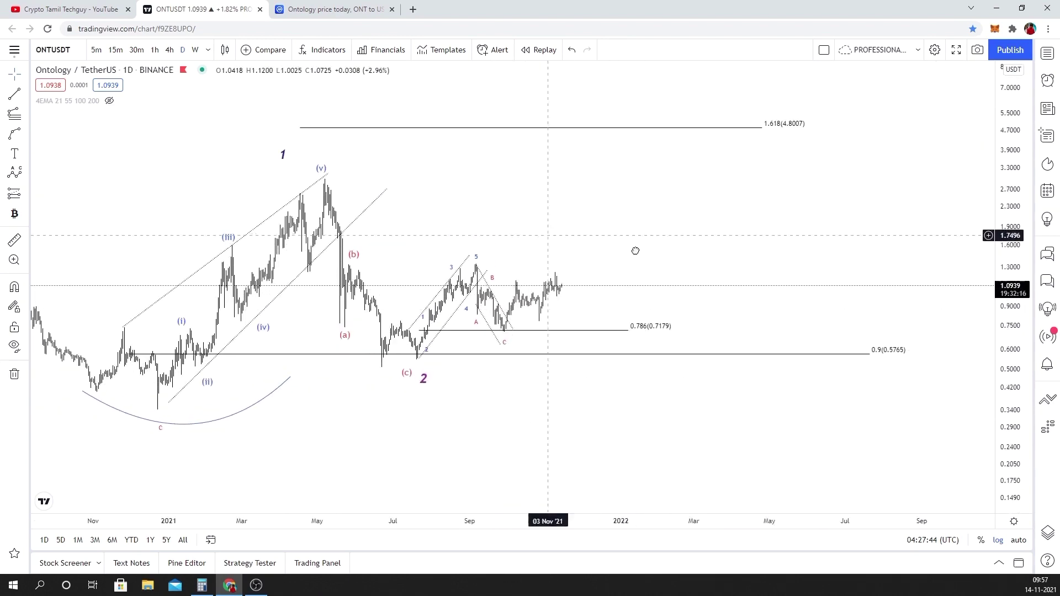
{"action": "scroll", "coordinate": [635, 251], "scroll_direction": "up", "scroll_amount": 1}
{"action": "scroll", "coordinate": [590, 239], "scroll_direction": "up", "scroll_amount": 2}
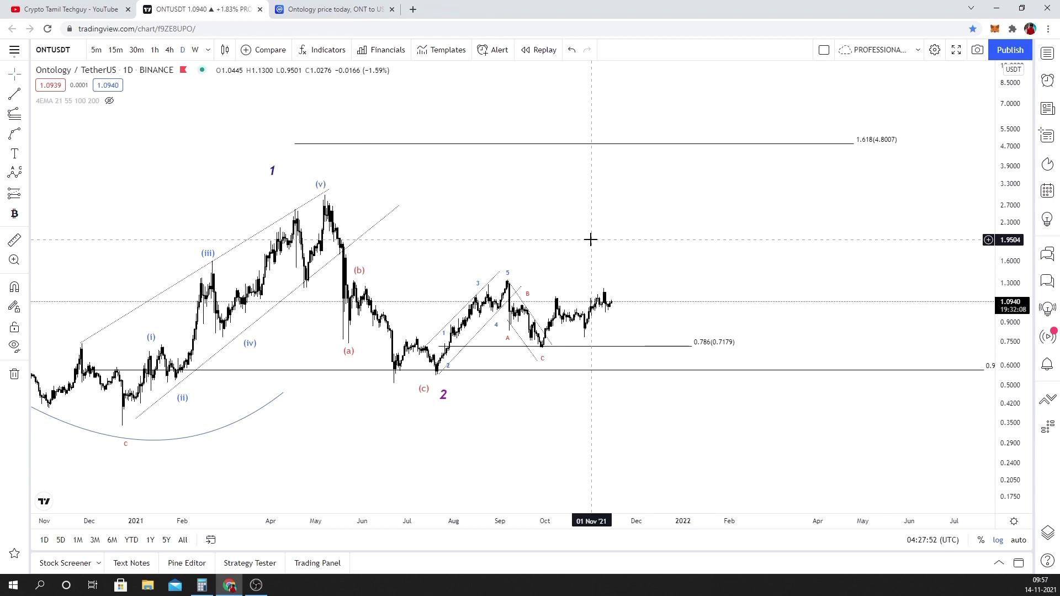
{"action": "scroll", "coordinate": [590, 239], "scroll_direction": "down", "scroll_amount": 1}
{"action": "scroll", "coordinate": [591, 239], "scroll_direction": "up", "scroll_amount": 2}
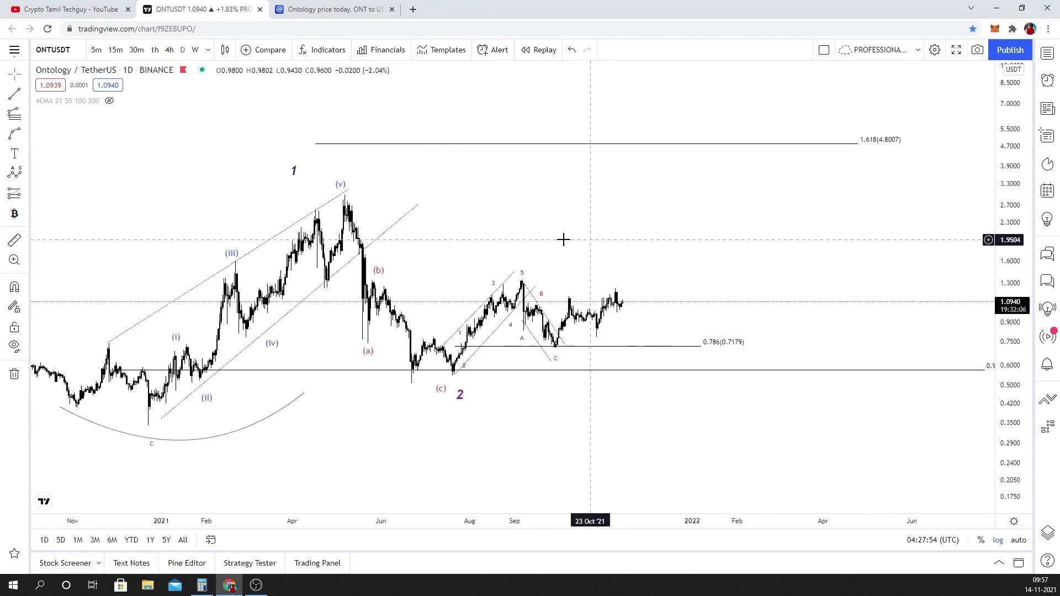
{"action": "left_click_drag", "start_coordinate": [495, 239], "coordinate": [563, 269]}
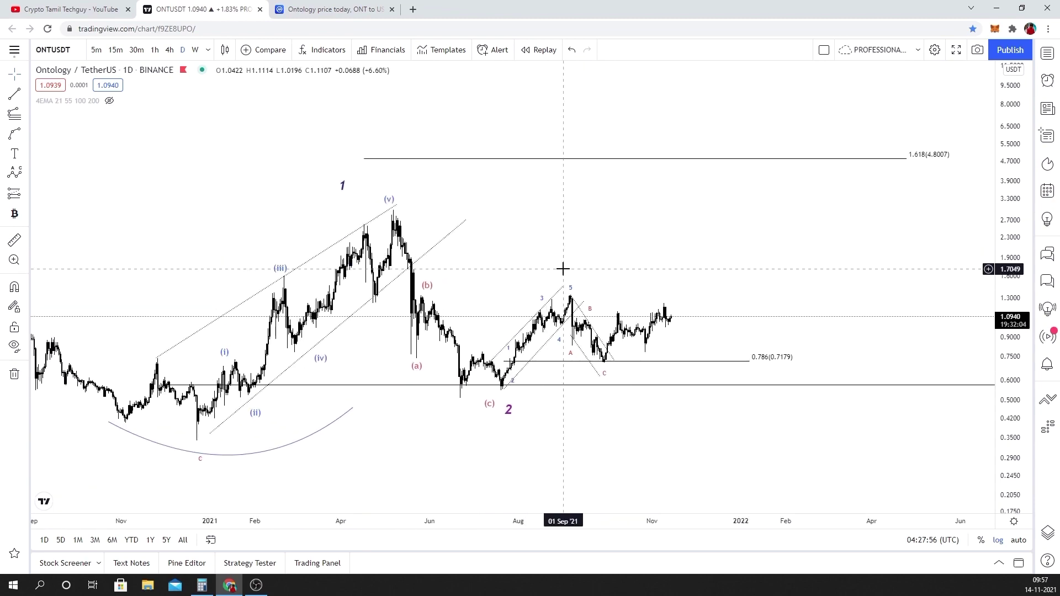